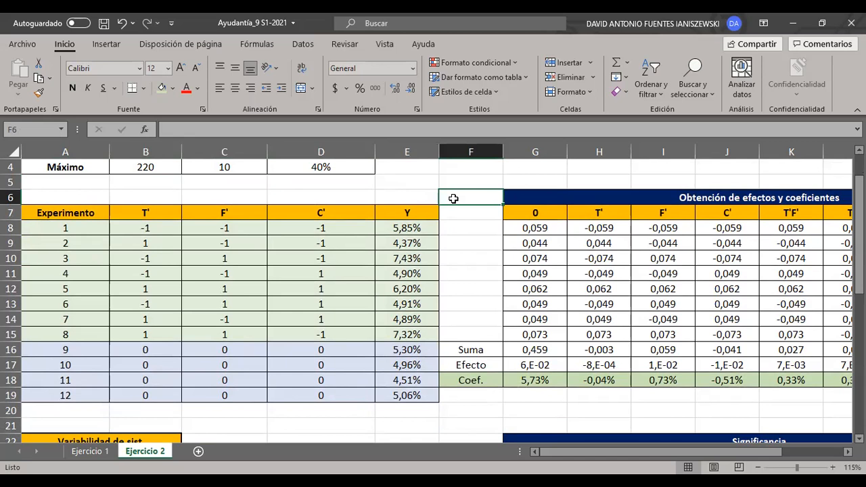
- Compare the factorial runs, experiments 1 to 8, with the centre-point replicates, experiments 9 to 12, in the experiment table
drag(423, 229, 61, 334)
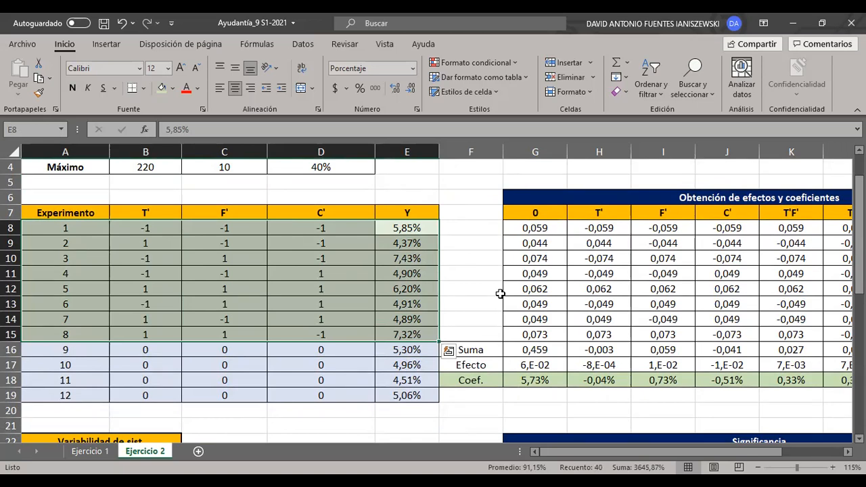
drag(417, 352, 60, 398)
click(472, 305)
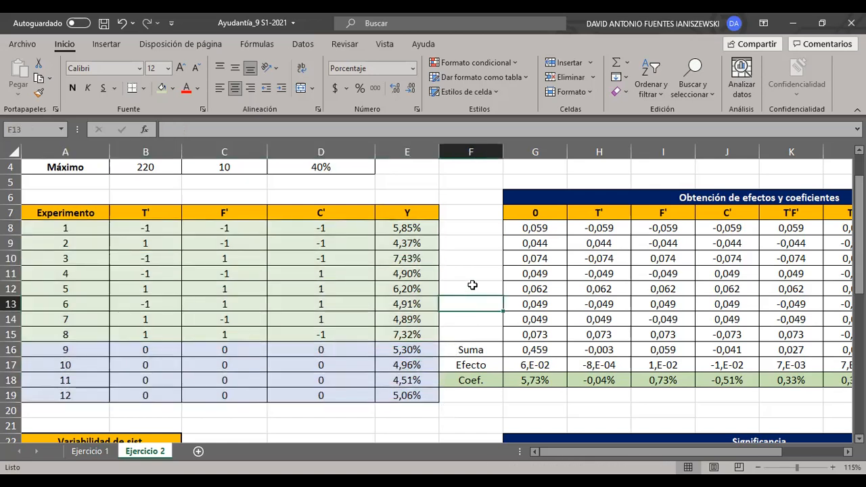
scroll(468, 274, down, 1)
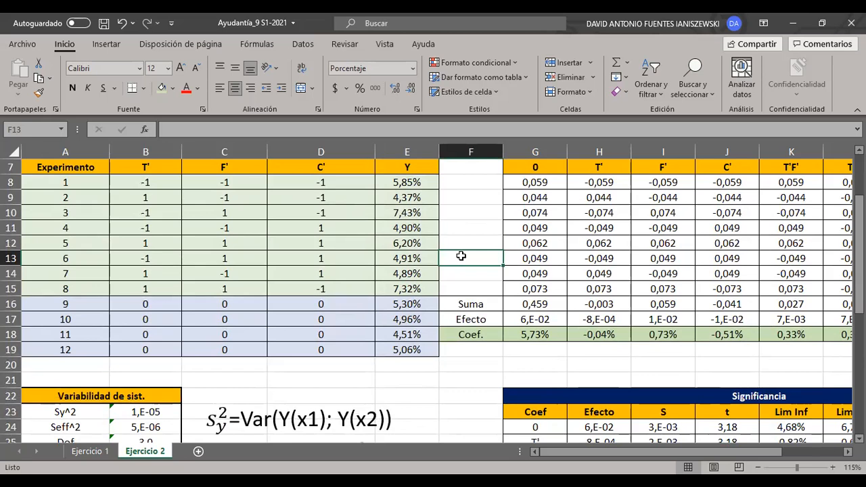
drag(166, 310, 348, 349)
drag(411, 304, 423, 344)
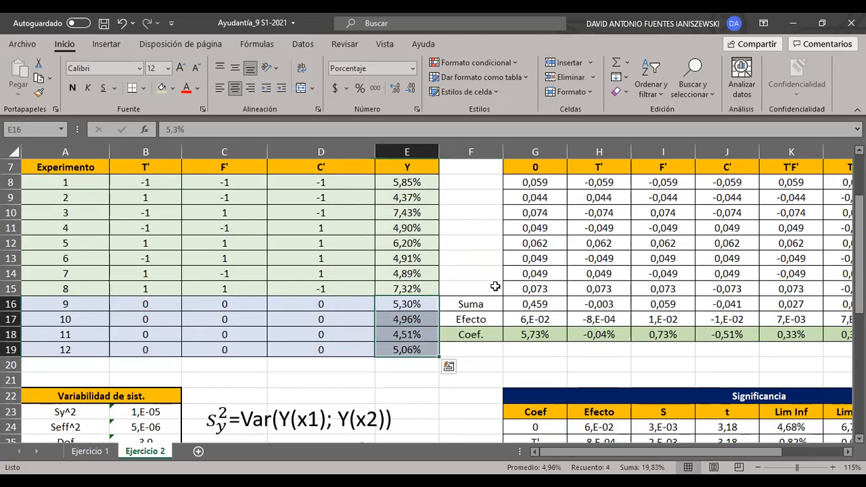
click(457, 256)
drag(403, 304, 95, 352)
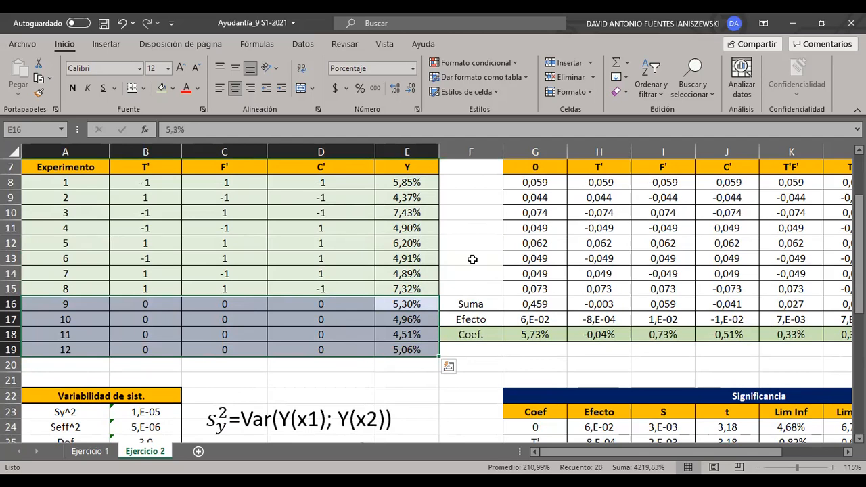
click(472, 259)
drag(410, 289, 100, 181)
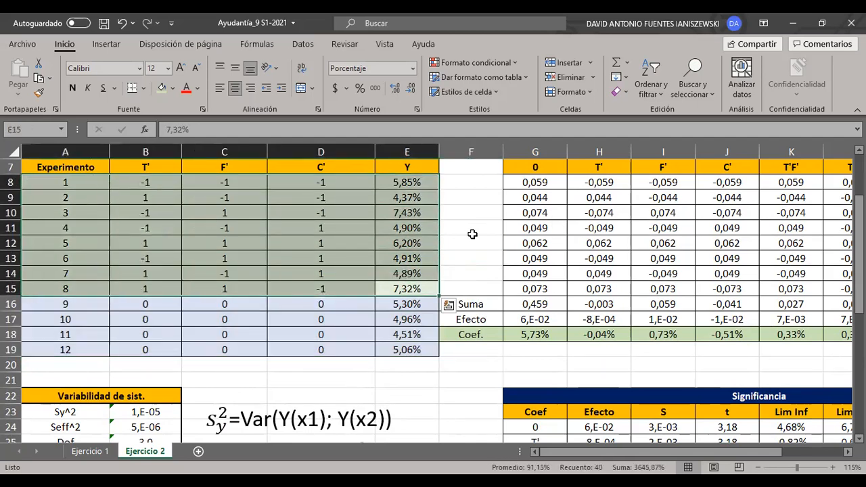
click(474, 234)
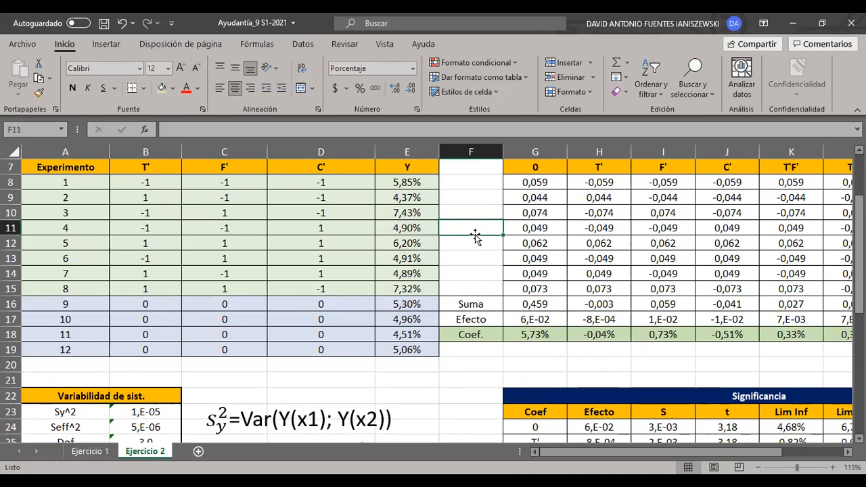
- Review the rows of experiments 1 to 8 and select their Y responses in E8:E15
scroll(464, 236, up, 1)
drag(65, 228, 440, 342)
click(538, 350)
click(411, 348)
click(333, 271)
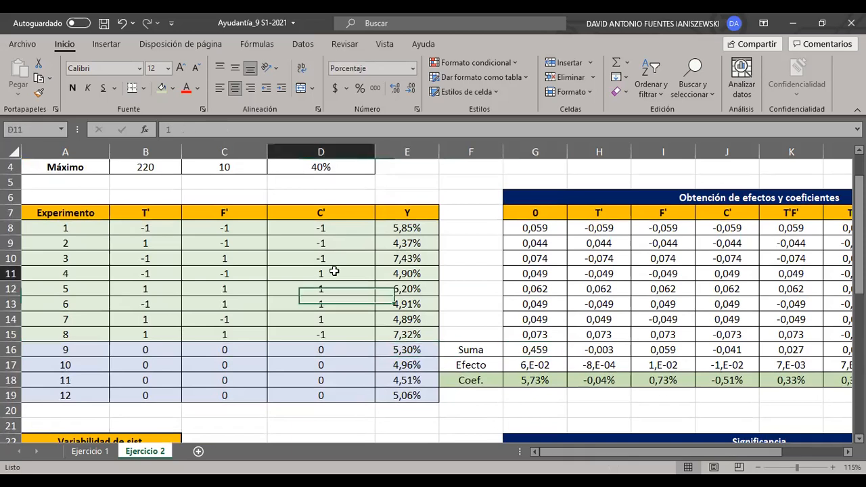
click(472, 262)
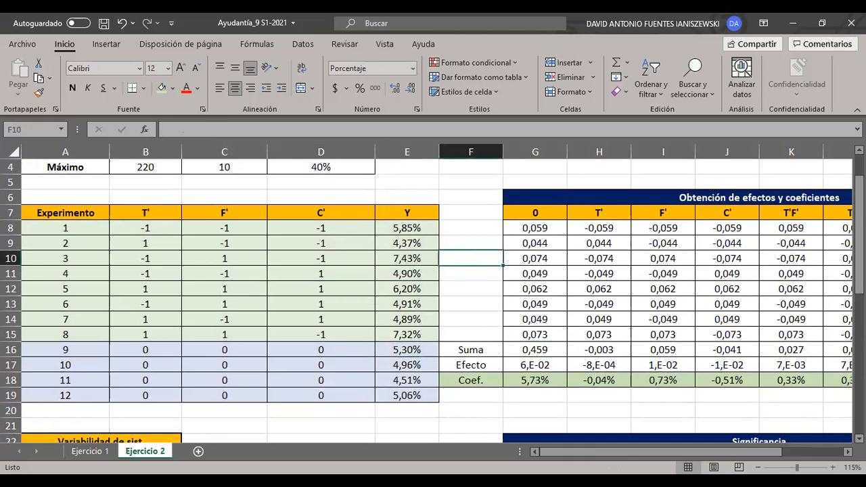
drag(398, 231, 397, 334)
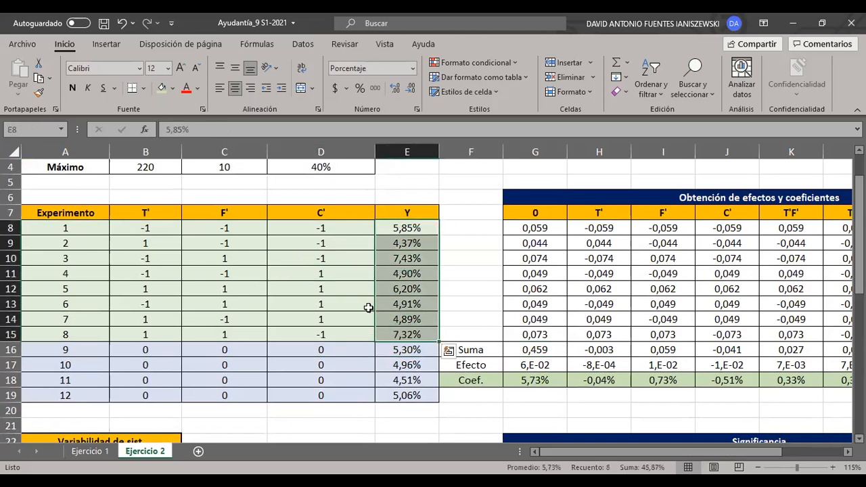
- Examine how each coded level T', F' and C' of experiment 1 pairs with its Y response in row 8
click(227, 230)
click(406, 231)
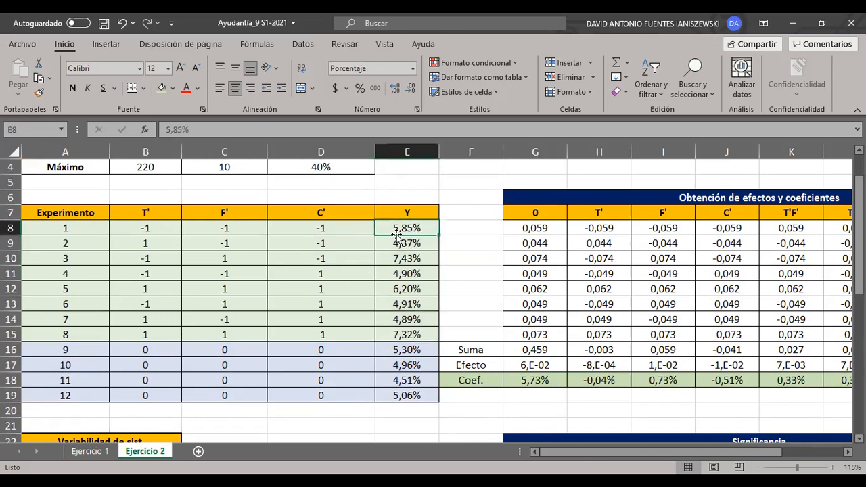
click(224, 231)
click(400, 227)
click(331, 230)
click(409, 227)
click(173, 231)
click(196, 230)
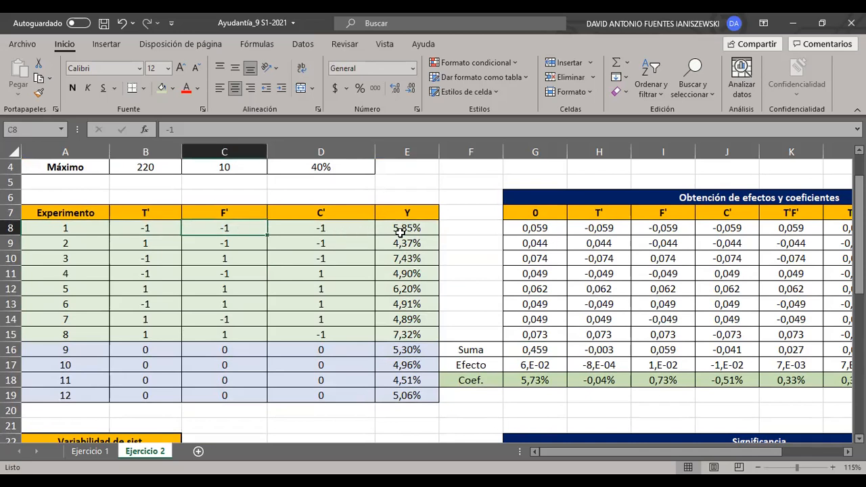
click(127, 230)
click(325, 229)
click(423, 226)
click(224, 228)
click(318, 230)
click(388, 229)
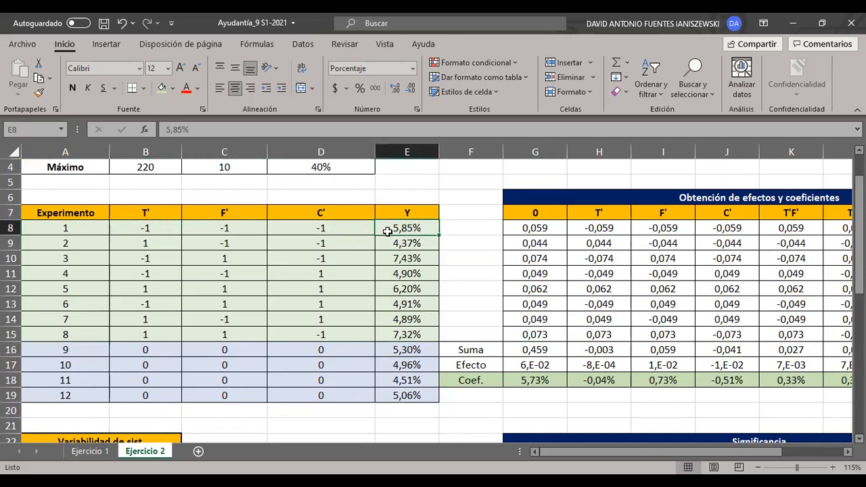
click(163, 227)
click(212, 227)
click(369, 229)
click(392, 229)
- Inspect the row 8 formulas in the 0, T' and F' columns of the effects table, leaving them unchanged
scroll(595, 451, right, 3)
click(809, 245)
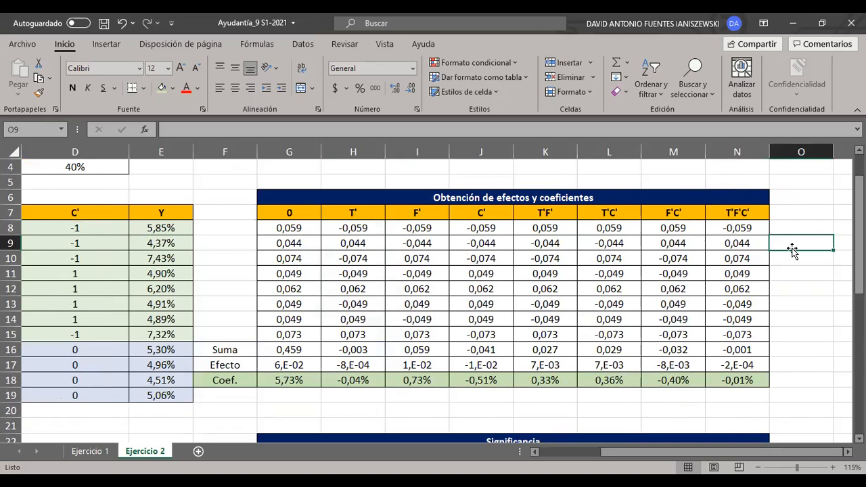
click(310, 228)
scroll(673, 447, left, 3)
key(F2)
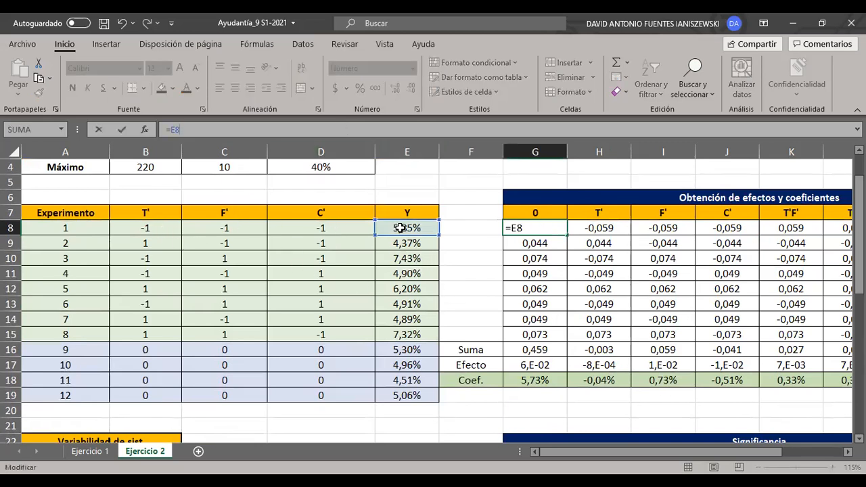
key(Escape)
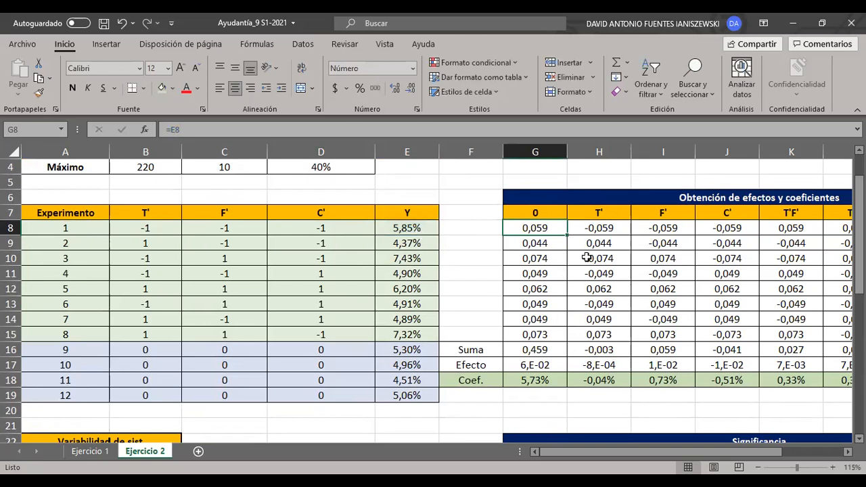
key(Right)
key(F2)
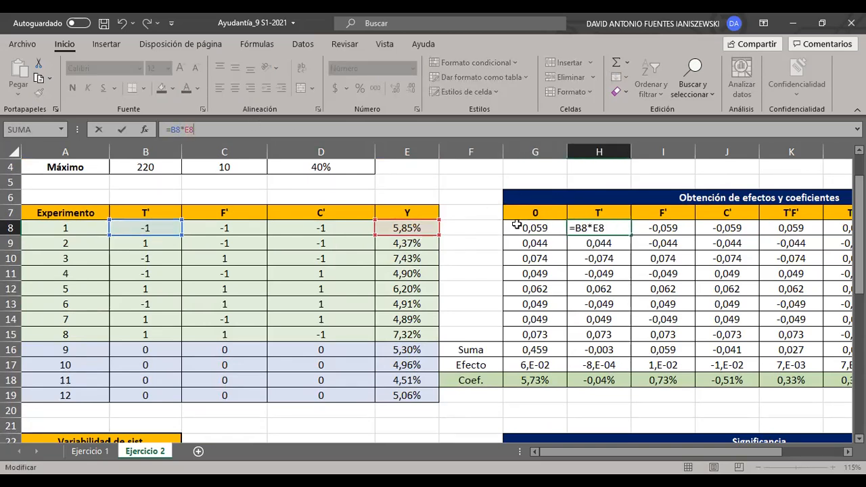
key(Escape)
key(Right)
key(F2)
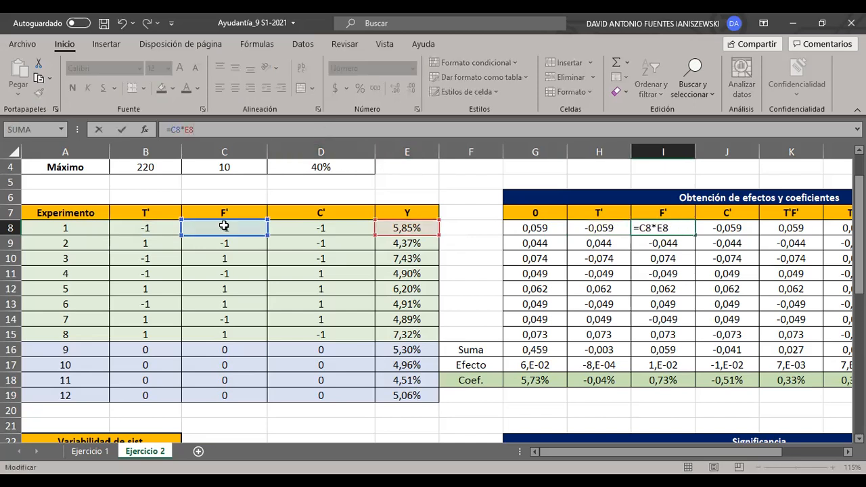
key(Escape)
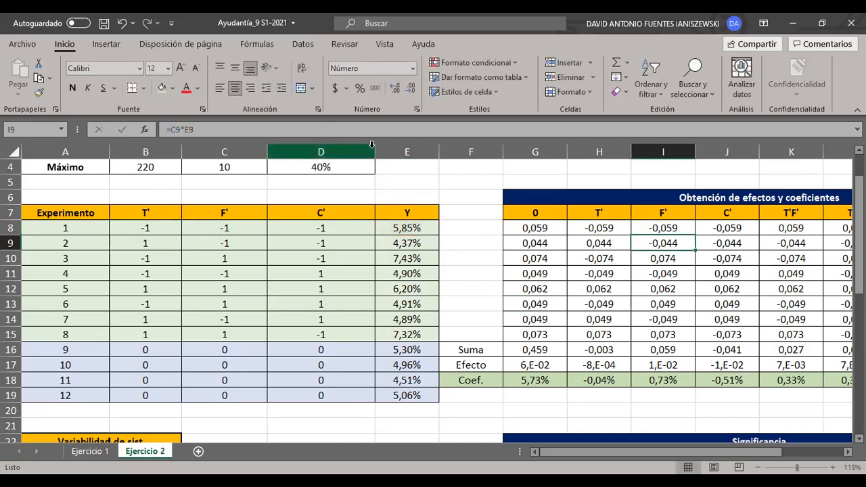
- Inspect the F'C' interaction formula for experiment 1 in cell M8 and the cells it references
click(321, 152)
click(667, 289)
click(807, 229)
click(837, 229)
click(805, 238)
key(Right)
key(Left)
key(Up)
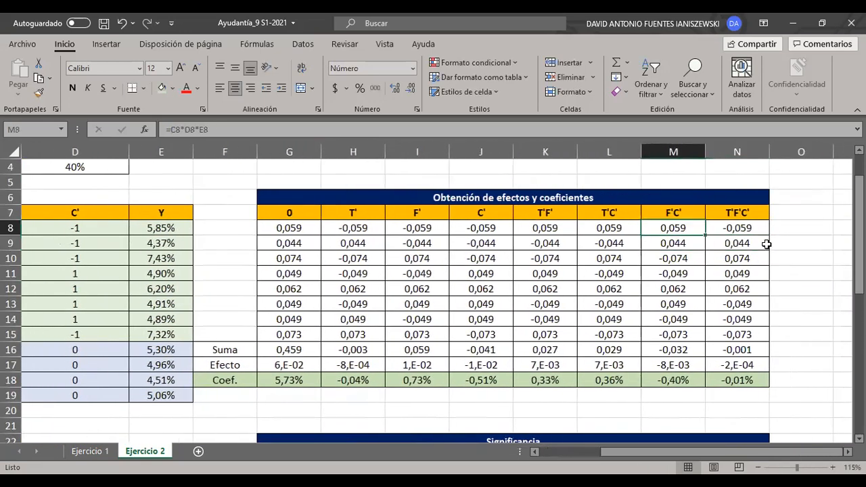
drag(727, 451, 706, 451)
click(223, 130)
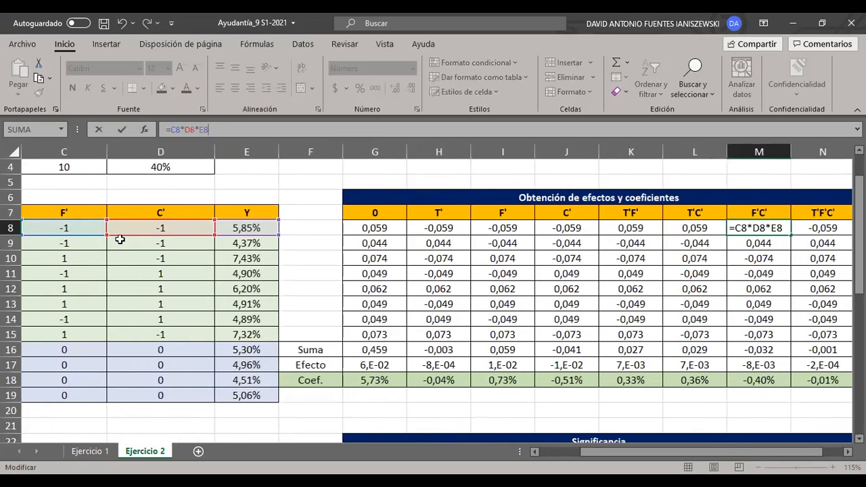
key(Escape)
- Examine the 0 column of the effects table in G7:G15 and check the formula in G8
drag(638, 453, 574, 455)
click(571, 345)
drag(555, 214, 548, 334)
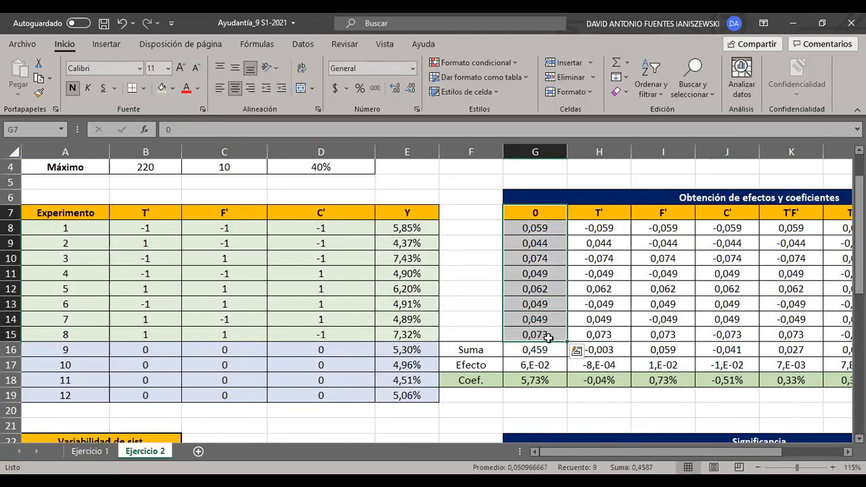
click(542, 290)
click(543, 228)
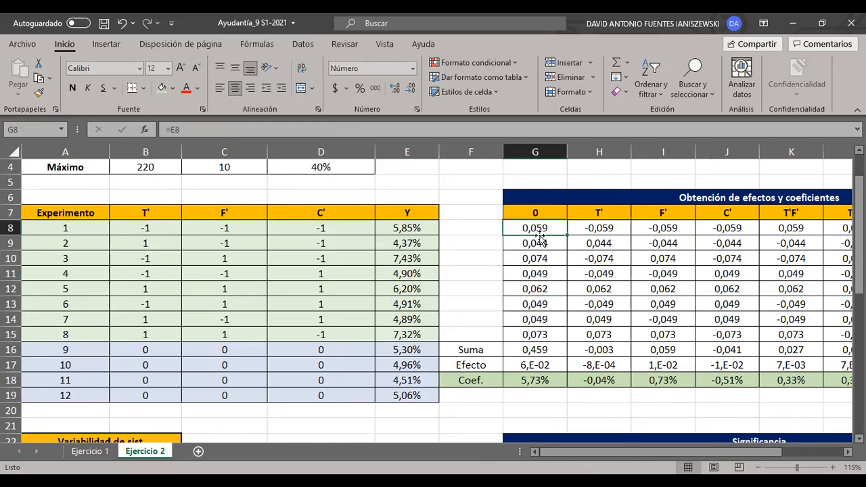
double_click(518, 226)
key(Escape)
click(545, 214)
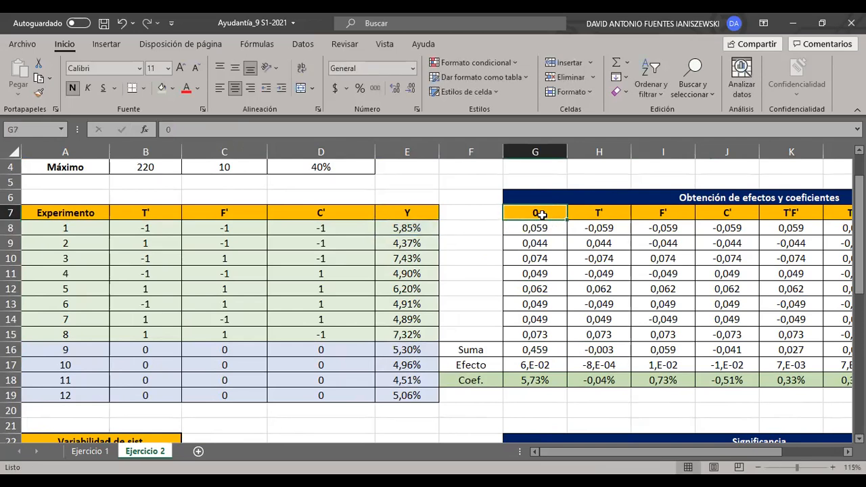
drag(541, 214, 535, 335)
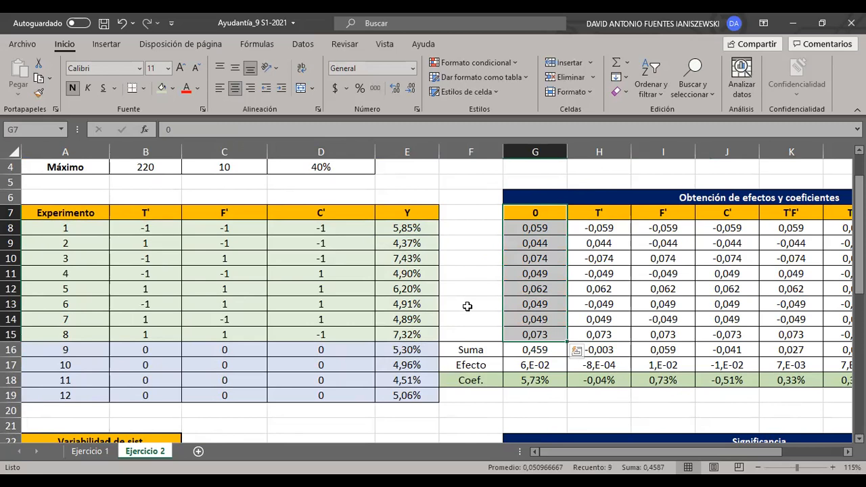
click(498, 291)
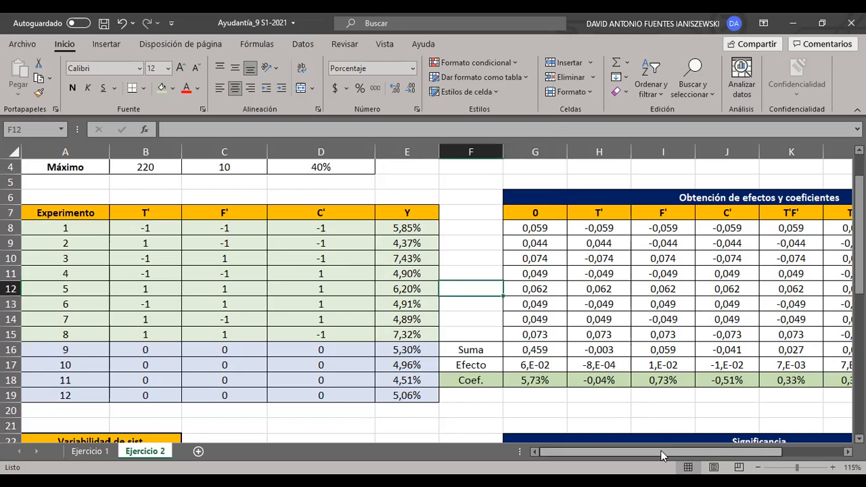
- Inspect the Suma row formula in G16 and the column 0 values that it adds up
scroll(664, 457, right, 2)
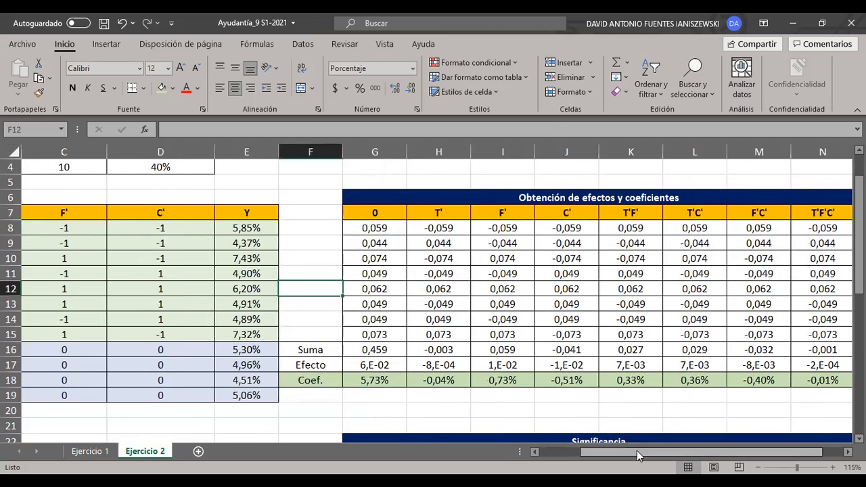
scroll(637, 450, right, 1)
double_click(302, 349)
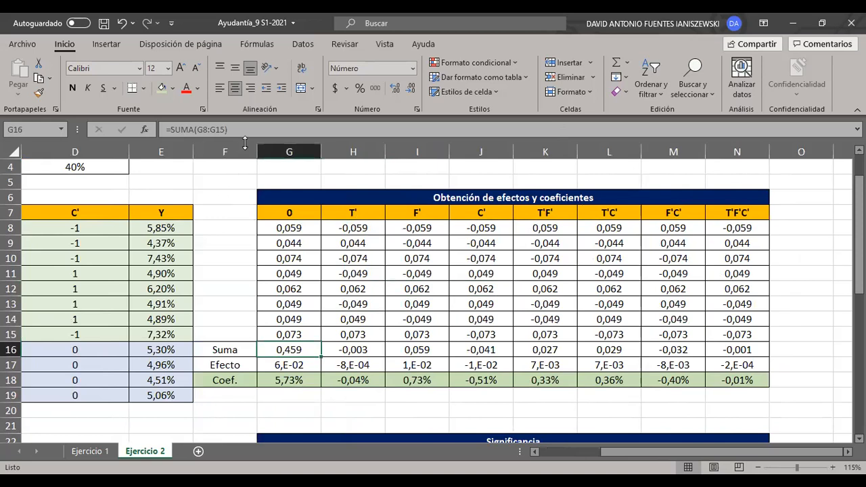
key(Tab)
key(F2)
key(Escape)
click(246, 299)
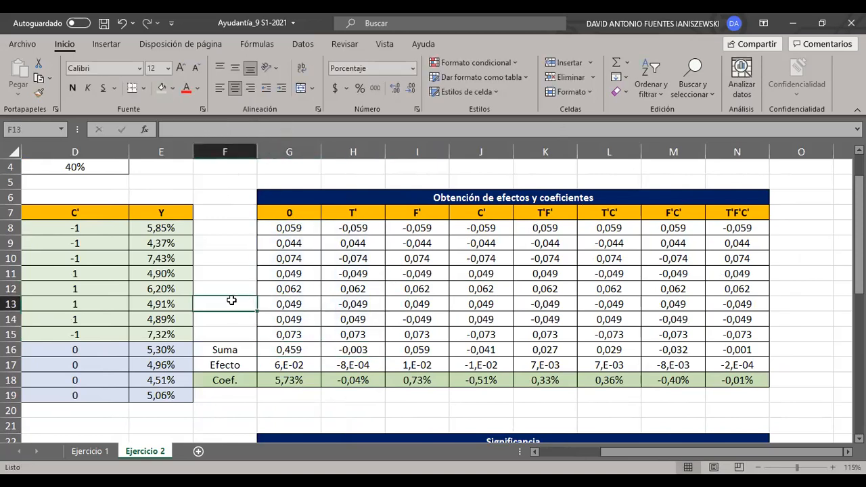
drag(300, 217, 309, 332)
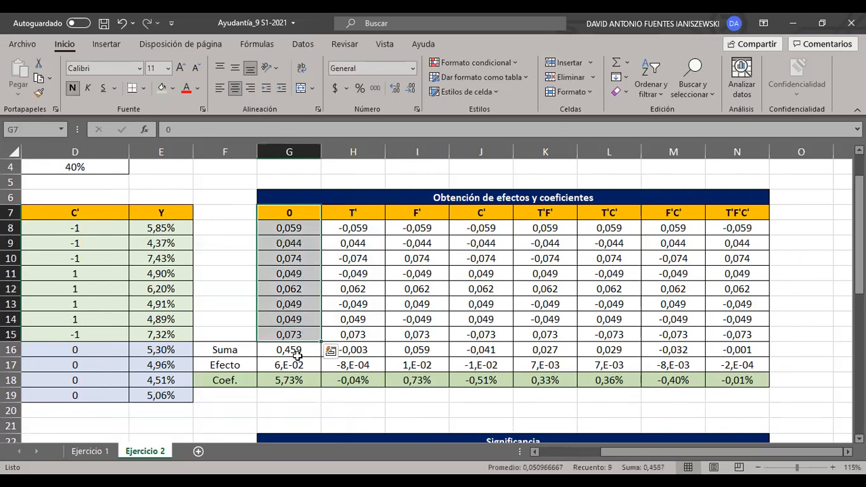
click(292, 351)
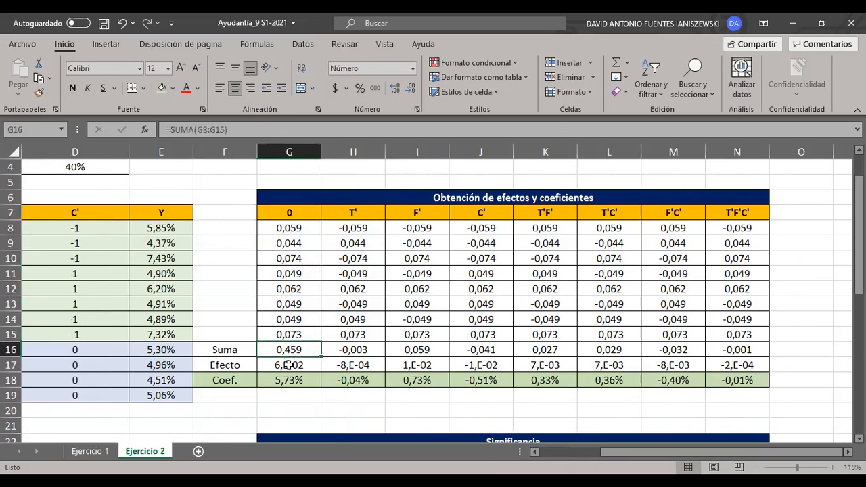
- Check the Efecto formula in G17 against the 2^n cell and the three factor headers T', F' and C'
click(289, 364)
scroll(269, 282, up, 1)
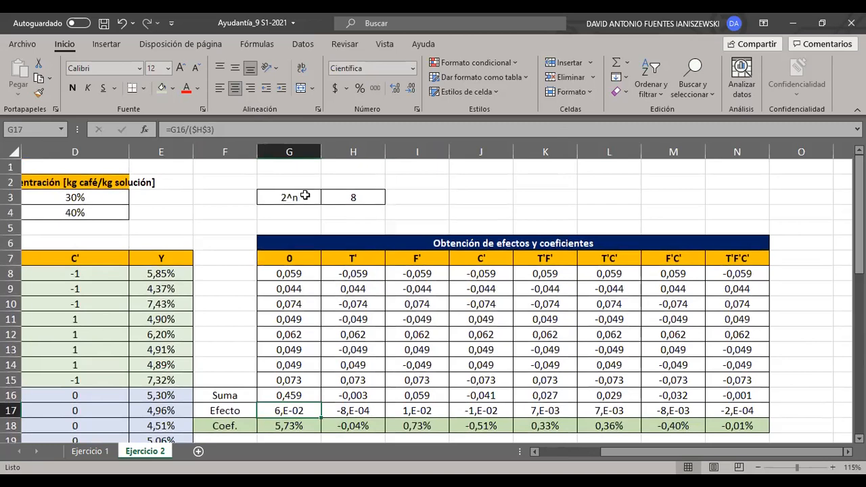
click(516, 215)
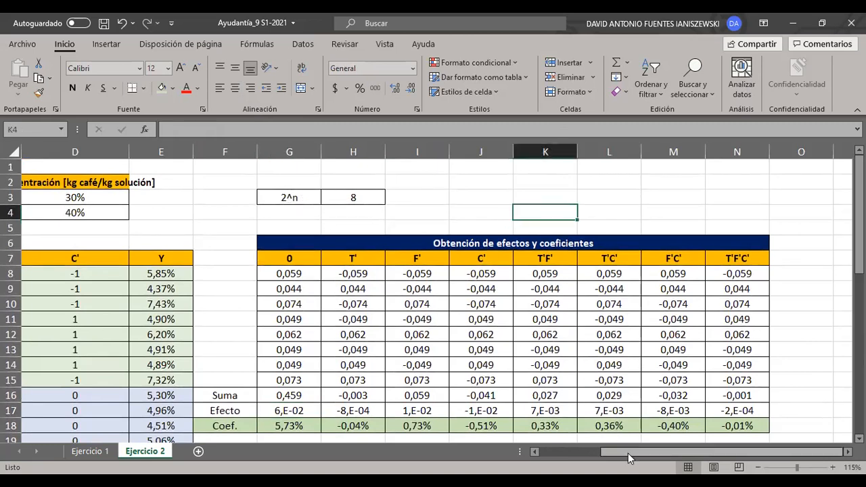
scroll(165, 290, left, 3)
drag(144, 259, 337, 257)
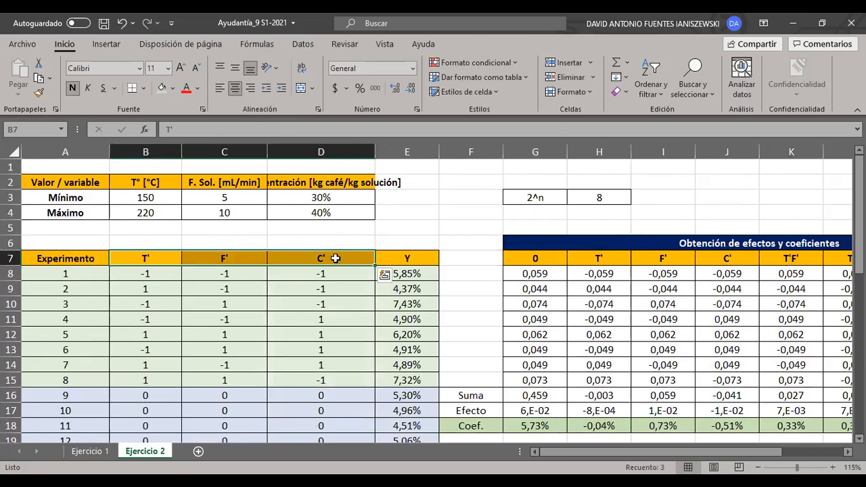
click(643, 215)
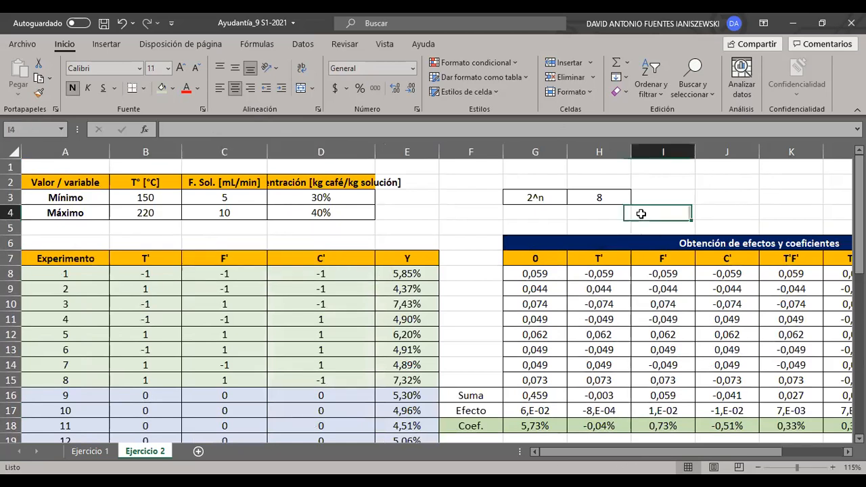
- Check the power formula in cell H3 that calculates the 2^n value
click(615, 200)
click(334, 127)
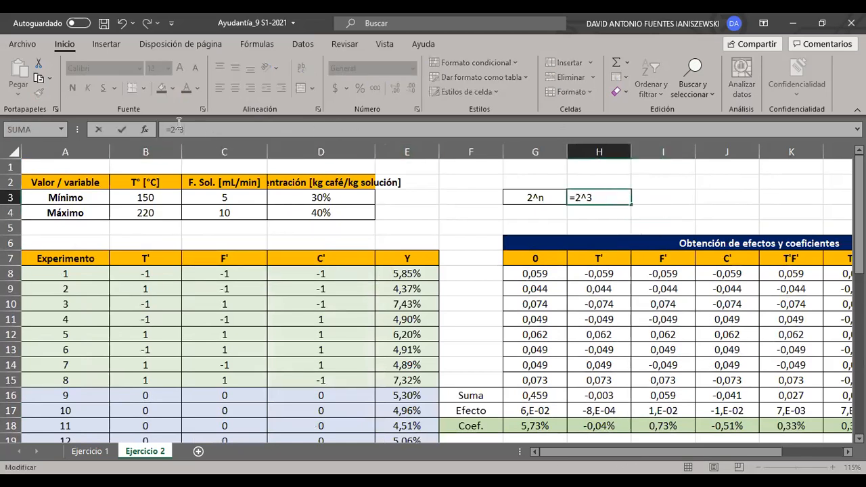
click(621, 213)
- Examine the T', F' and C' factor headers in B7:D7 and the coded levels of the experiment table
scroll(378, 263, down, 1)
drag(352, 200, 261, 317)
click(278, 277)
drag(179, 220, 461, 412)
click(289, 257)
click(146, 210)
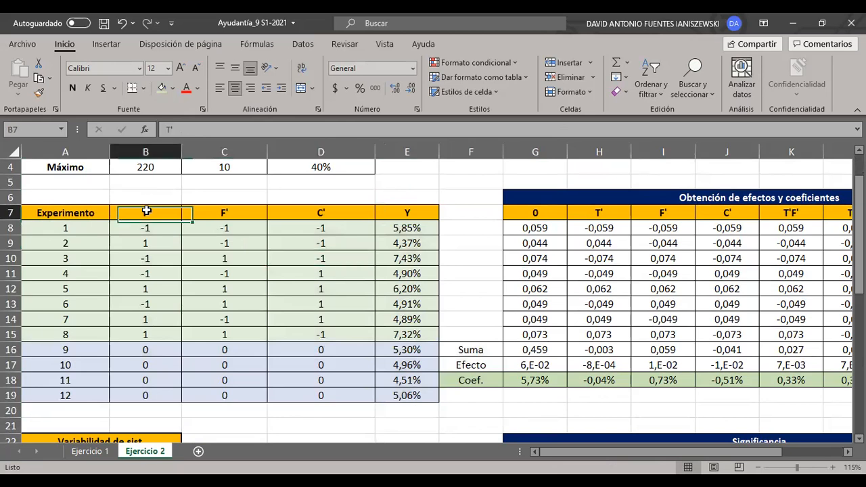
key(Right)
key(Right)
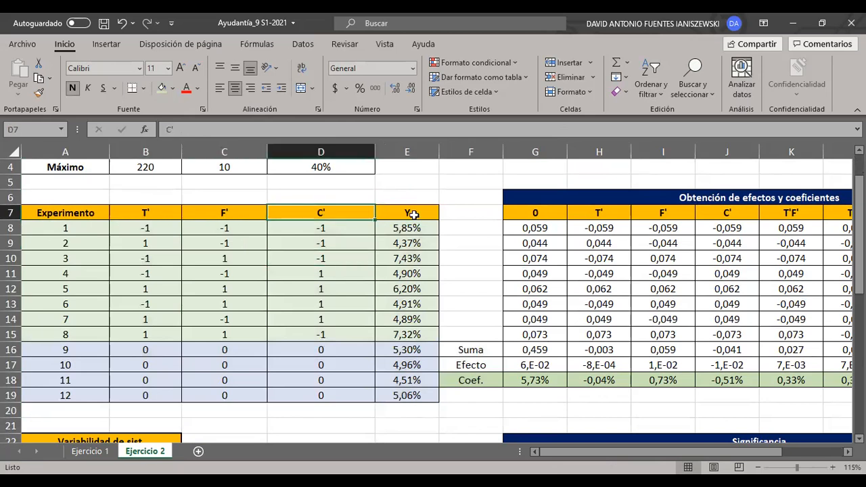
click(323, 225)
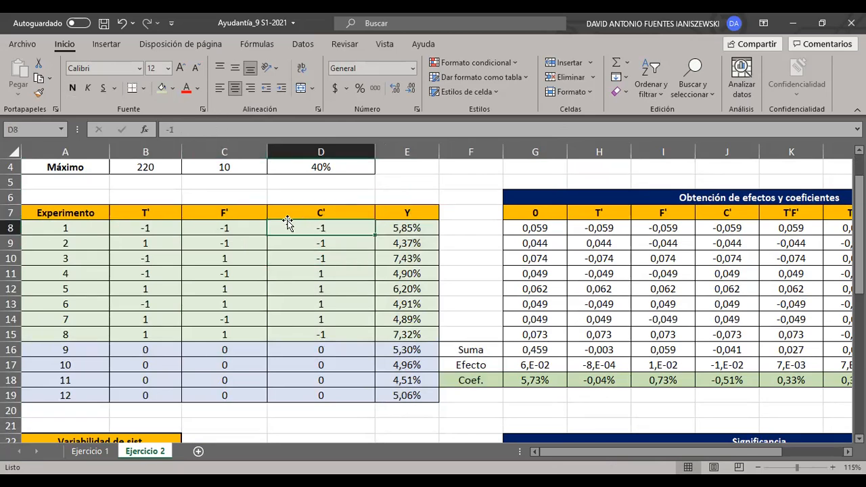
drag(178, 214, 360, 208)
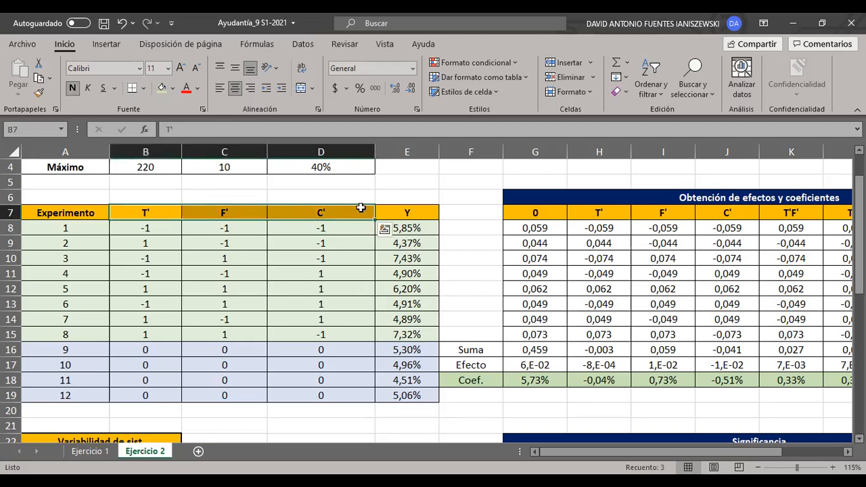
click(499, 195)
click(241, 228)
- Compare the minimum and maximum factor values in the upper table with the coded levels and Y responses of experiments 1 to 8
scroll(242, 229, up, 1)
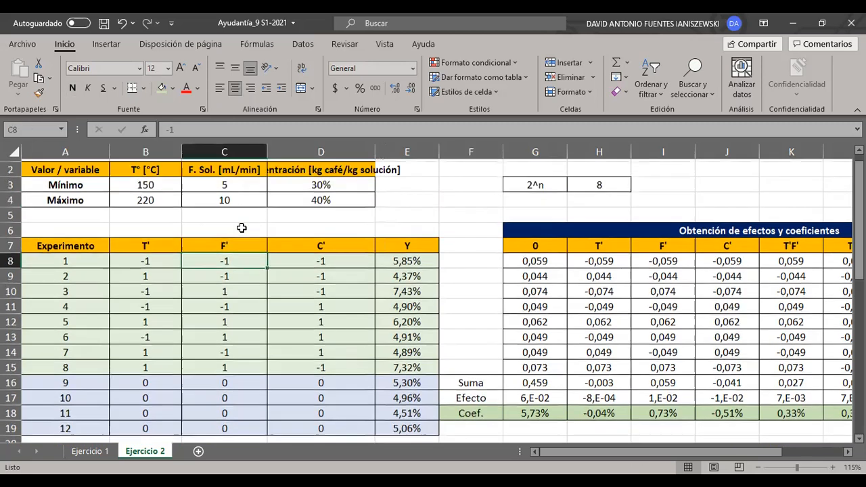
scroll(241, 228, up, 1)
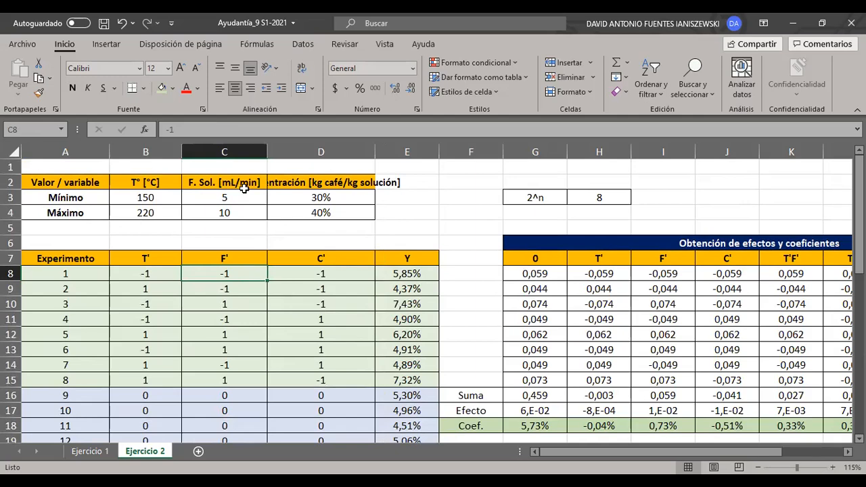
scroll(271, 241, down, 1)
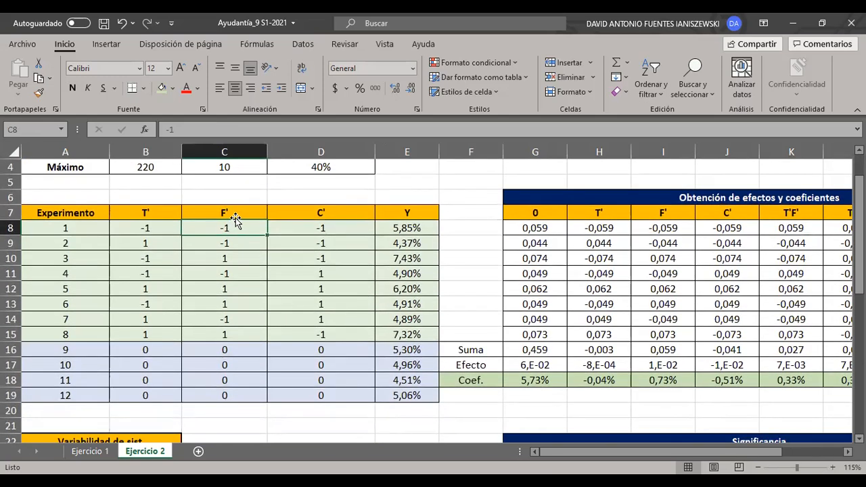
key(Right)
key(Right)
key(Left)
key(Left)
scroll(277, 219, up, 1)
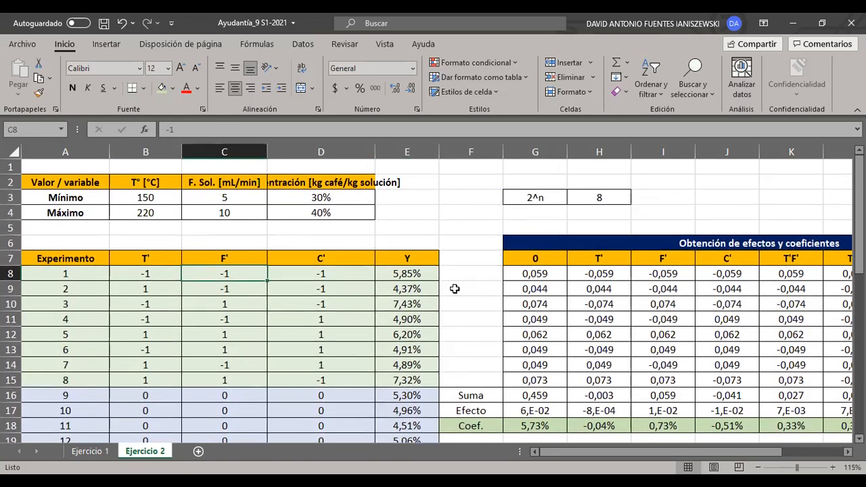
drag(163, 270, 410, 376)
drag(377, 259, 148, 377)
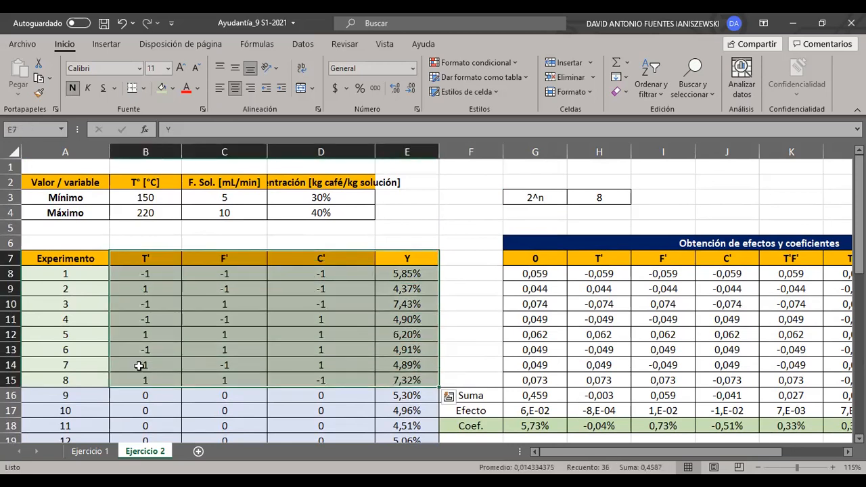
- Look across the effects and coefficients table from the 0 column to the T'F'C' column
click(489, 269)
key(Right)
key(Right)
key(Right)
key(Right)
key(Right)
key(Right)
key(Right)
key(Right)
scroll(488, 267, down, 1)
click(716, 292)
click(807, 290)
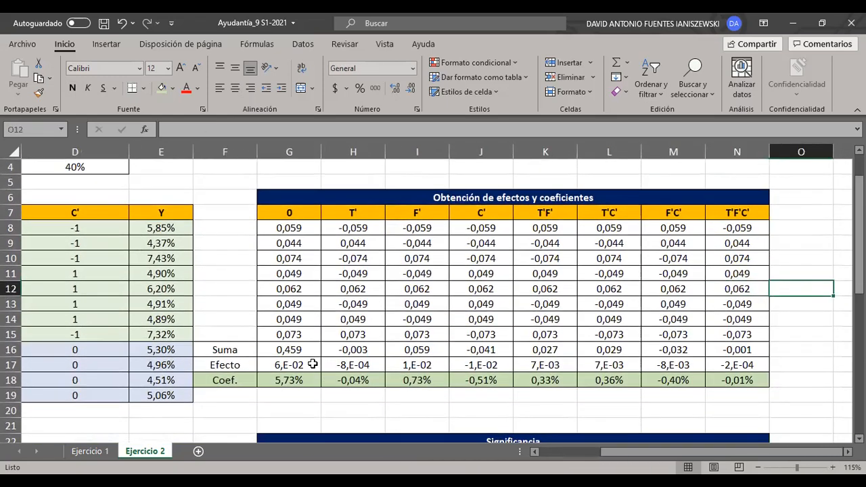
- Inspect the column 0 Efecto formula in G17 and trace its references to the Suma and 2^n cells
click(325, 364)
click(297, 365)
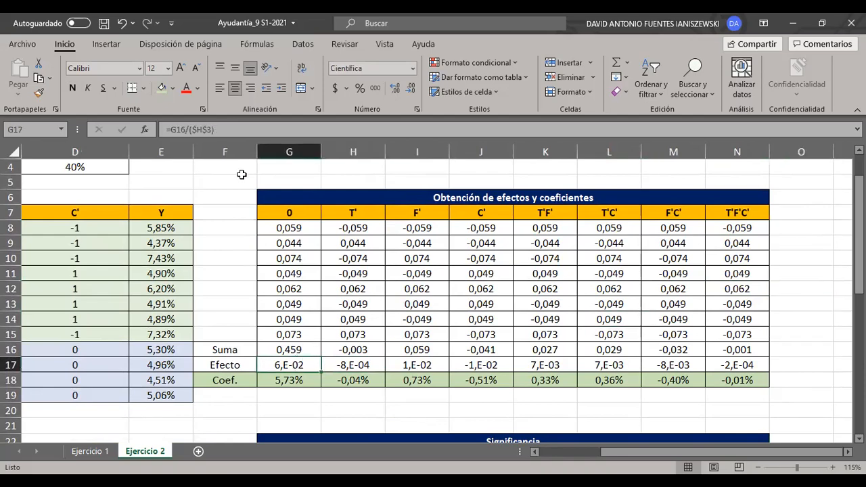
key(F2)
scroll(294, 253, up, 1)
scroll(294, 253, left, 3)
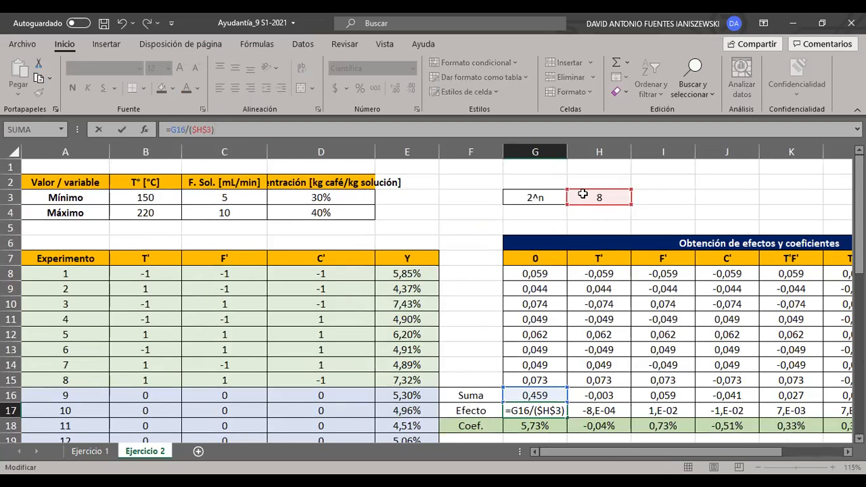
key(ctrl+Return)
scroll(565, 317, down, 2)
scroll(555, 358, up, 2)
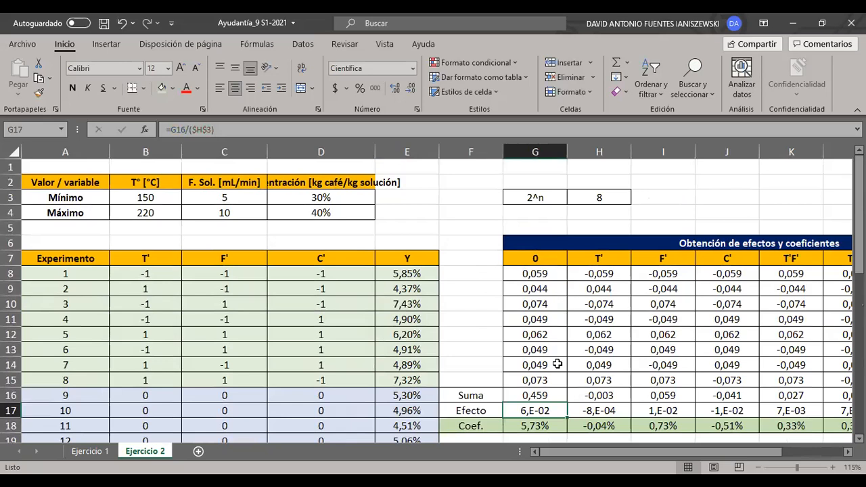
- Check the Coef. formula in G18 and go through the remaining coefficients of row 18 up to T'F'C'
scroll(479, 400, right, 2)
click(479, 399)
click(379, 428)
click(284, 129)
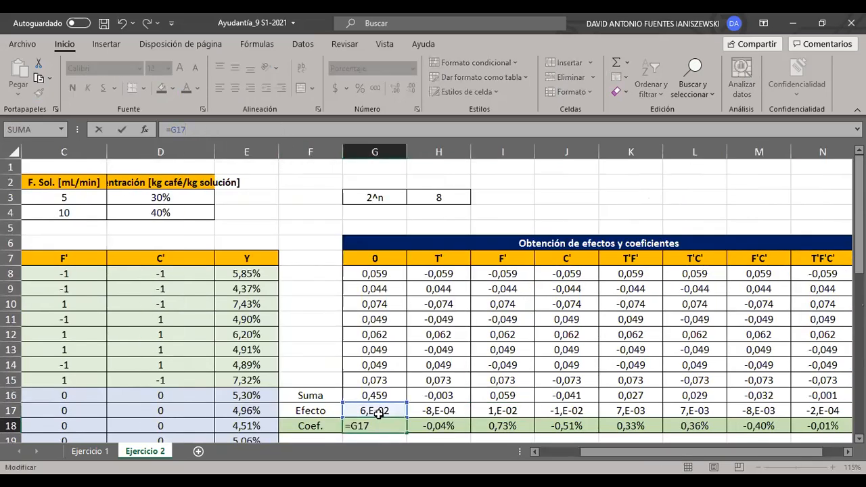
key(Escape)
key(Right)
key(Right)
key(Right)
key(Right)
key(Right)
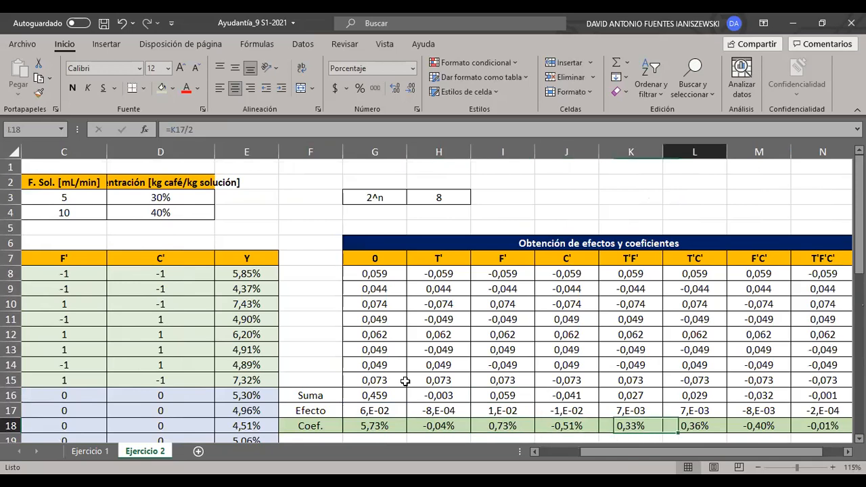
key(Right)
key(Right)
key(Right)
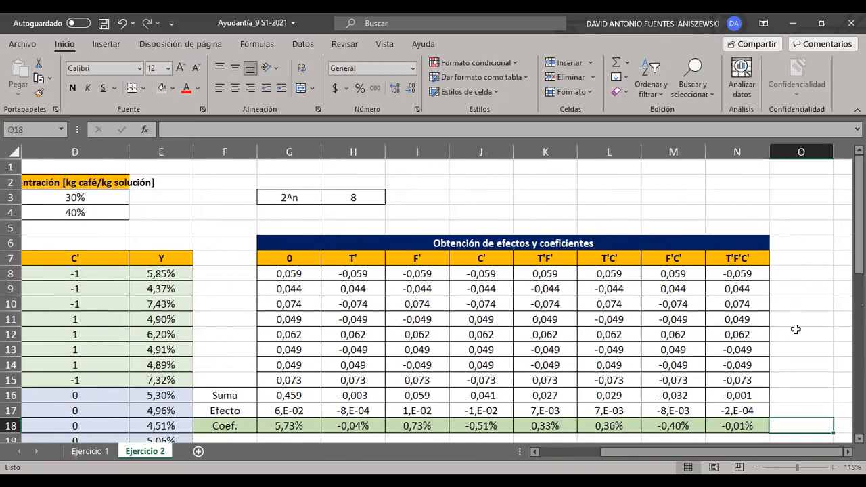
click(796, 330)
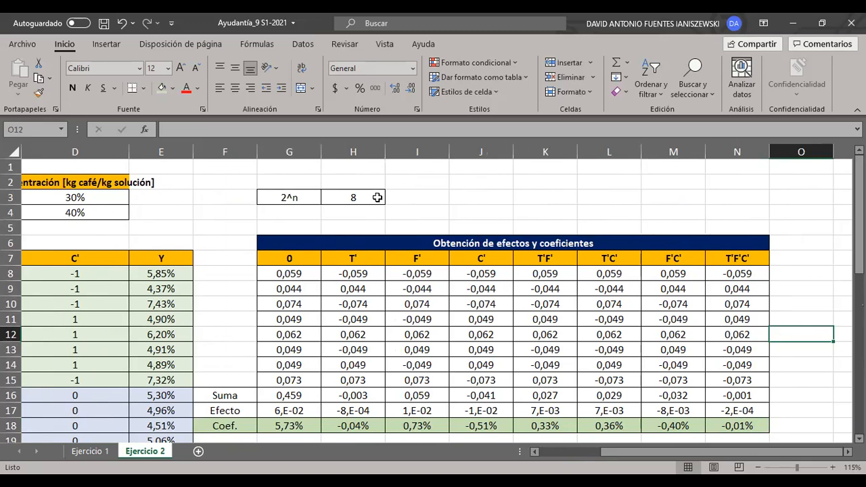
- Inspect the T' column's Efecto formula in H17 and its Coef. formula in H18
click(344, 411)
key(F2)
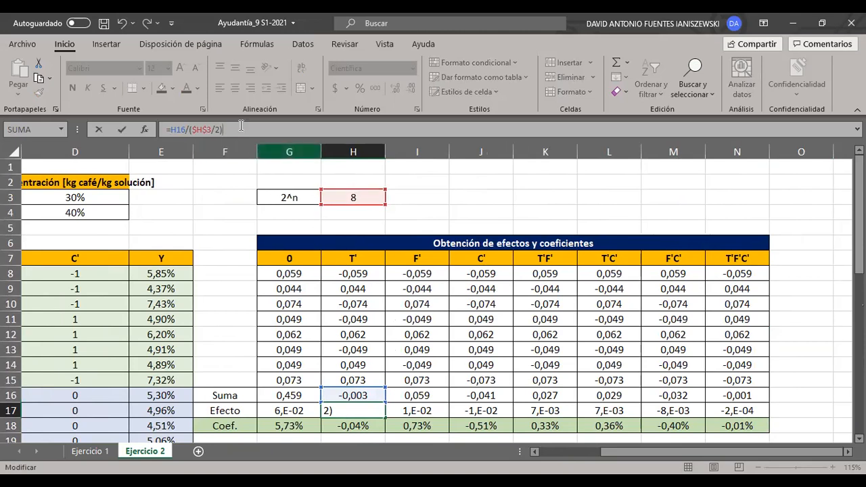
click(565, 207)
scroll(378, 369, down, 1)
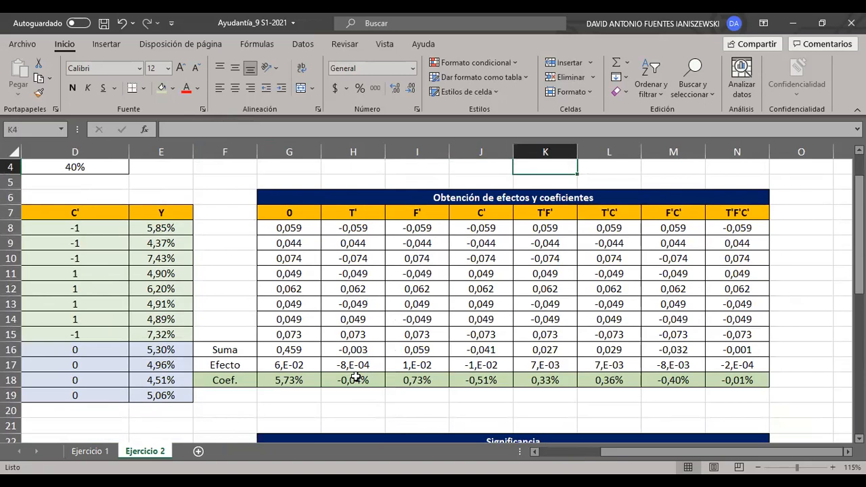
click(364, 385)
double_click(364, 384)
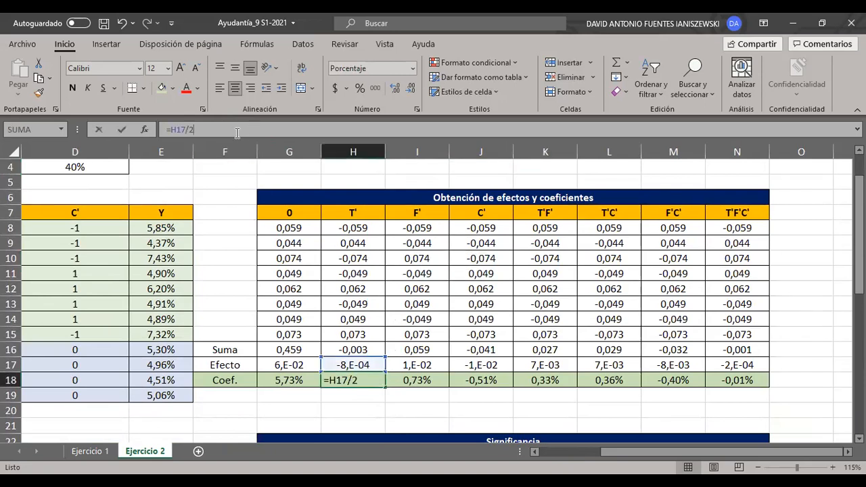
click(354, 382)
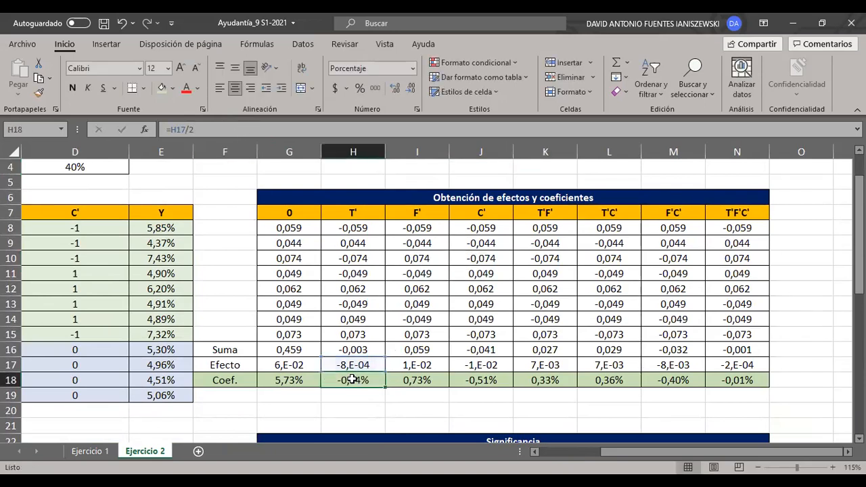
- Check the F' column's formulas in I17 and I18, and highlight the Efecto and Coef. rows in F17:N18
click(426, 365)
click(309, 123)
key(Escape)
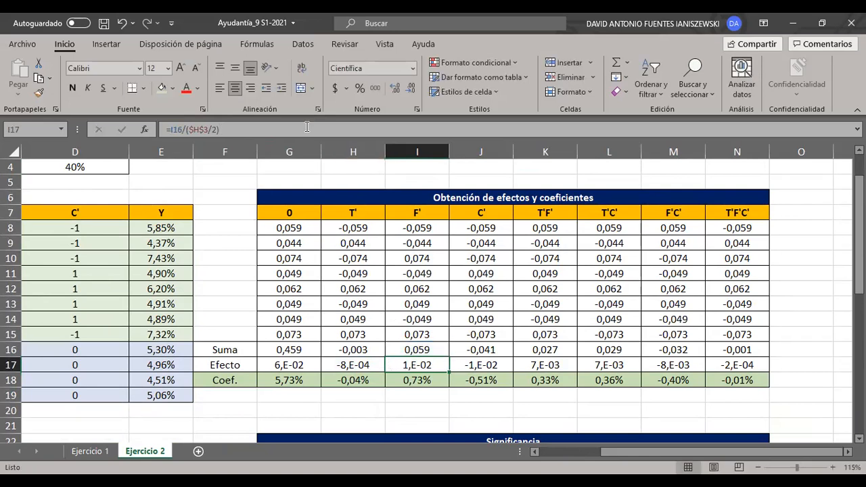
key(Down)
click(307, 127)
key(ctrl+Return)
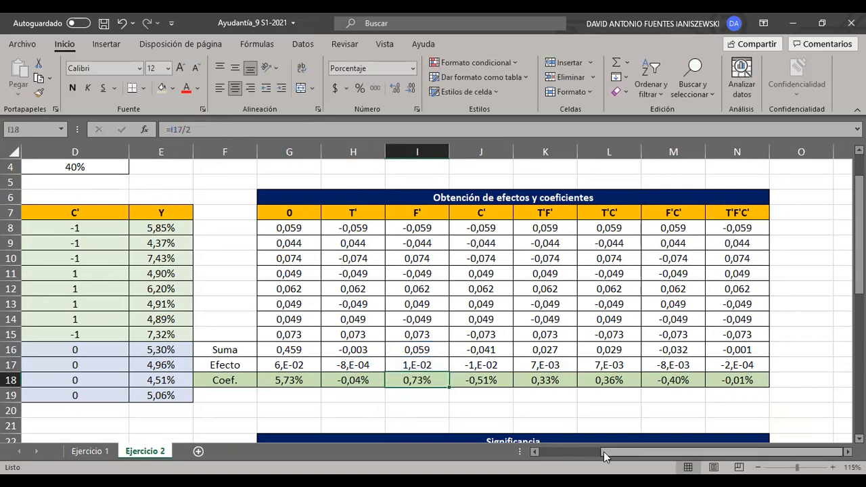
drag(723, 365, 234, 375)
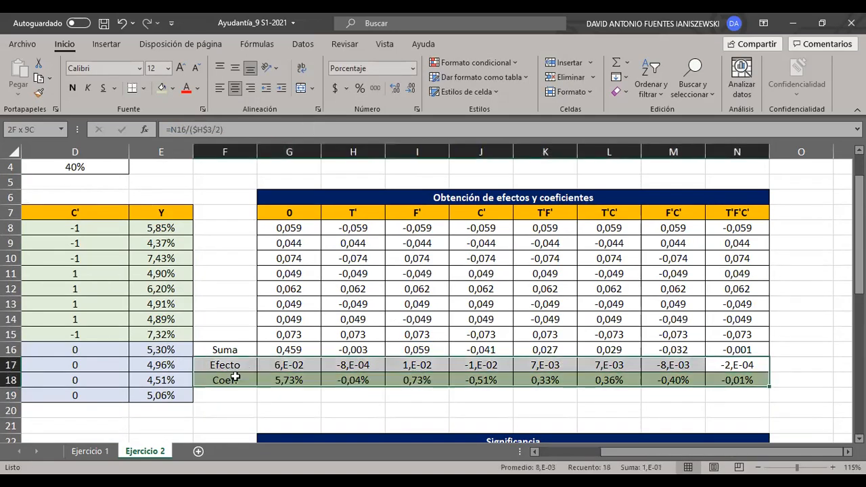
click(499, 427)
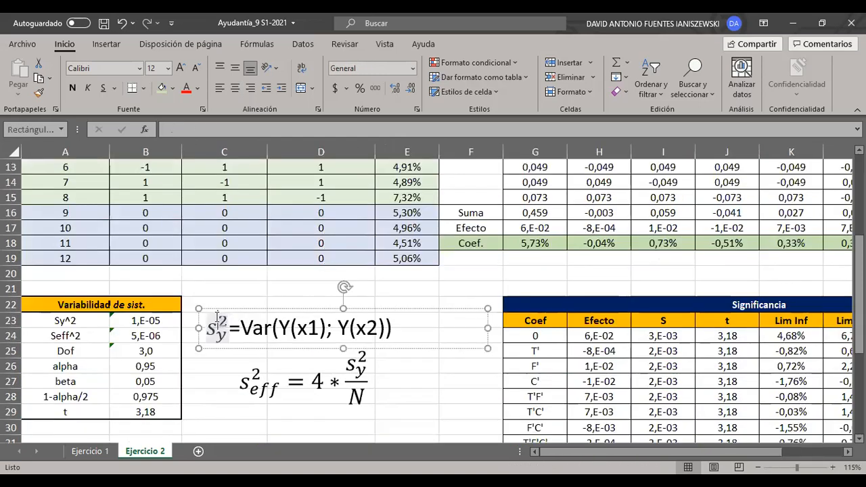
- Examine the centre-point responses in E16:E19 and the Sy^2 variance formula in B23 that references them
click(170, 290)
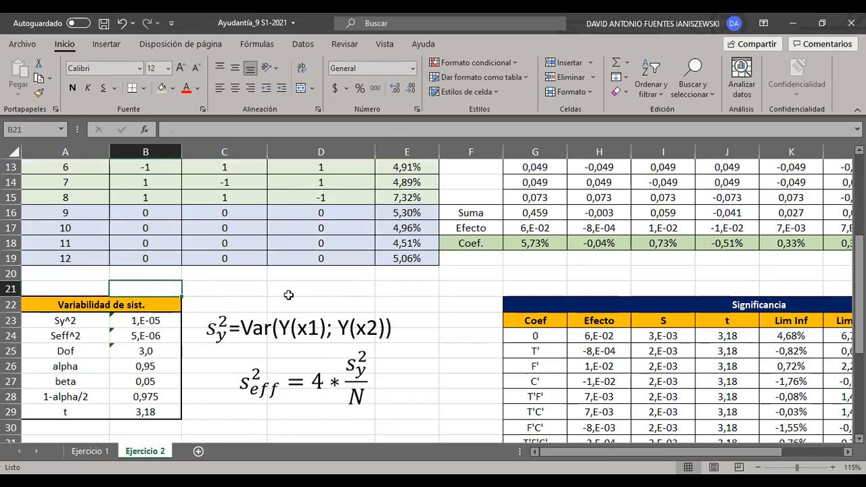
drag(414, 211, 413, 262)
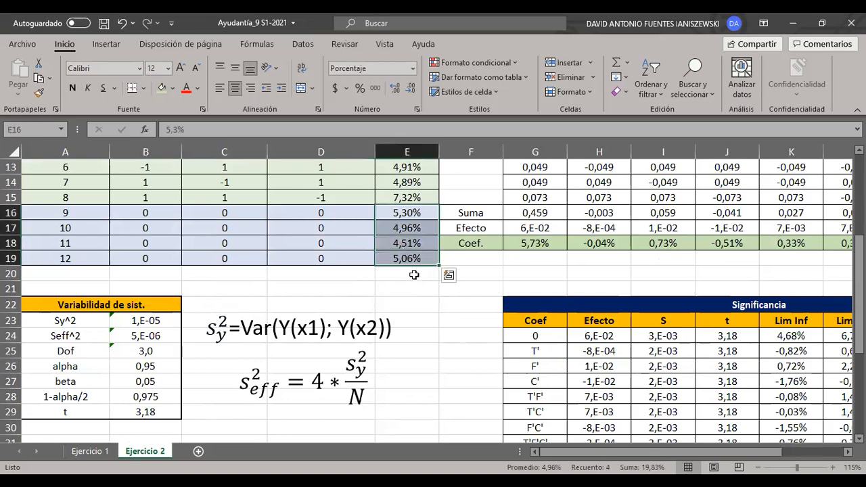
click(124, 321)
click(192, 130)
text(S(E16:E19)
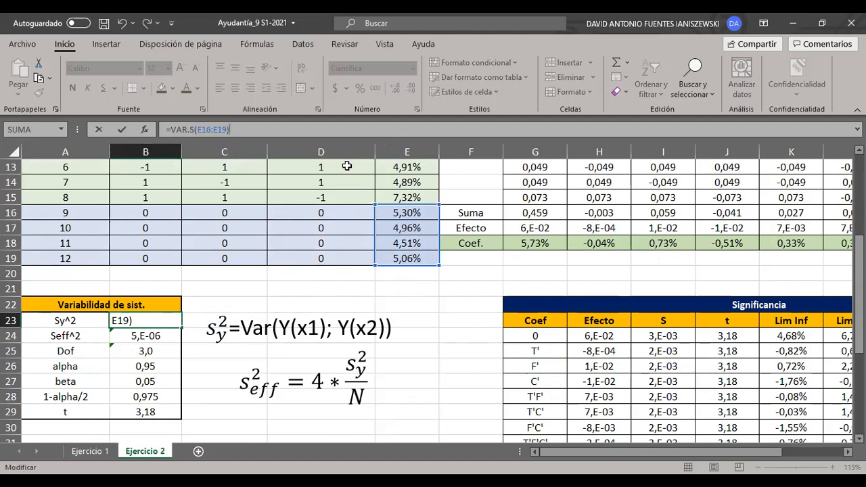
key(Return)
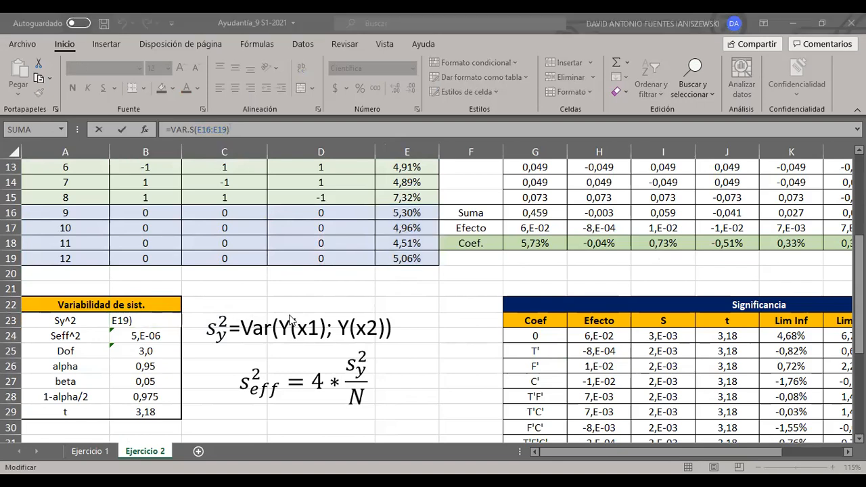
- Review the Sy^2/N term of the Seff^2 equation and highlight experiments 1 to 8 in A8:E15 as the runs behind N
click(241, 293)
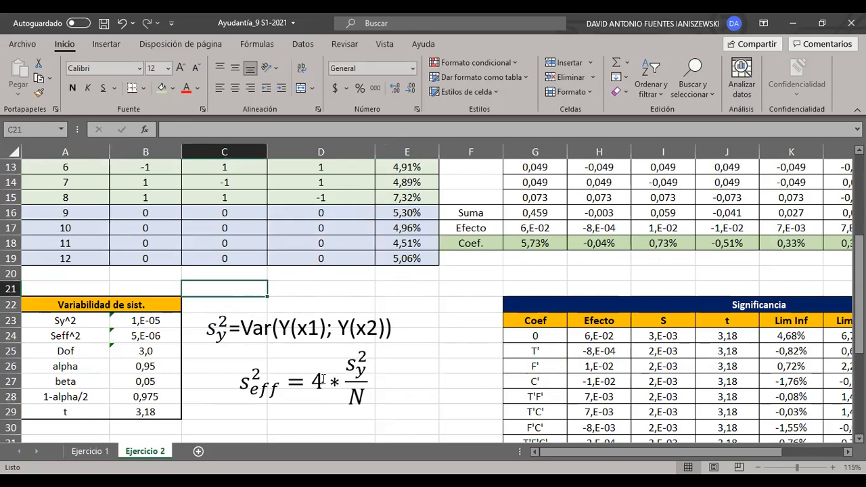
click(348, 366)
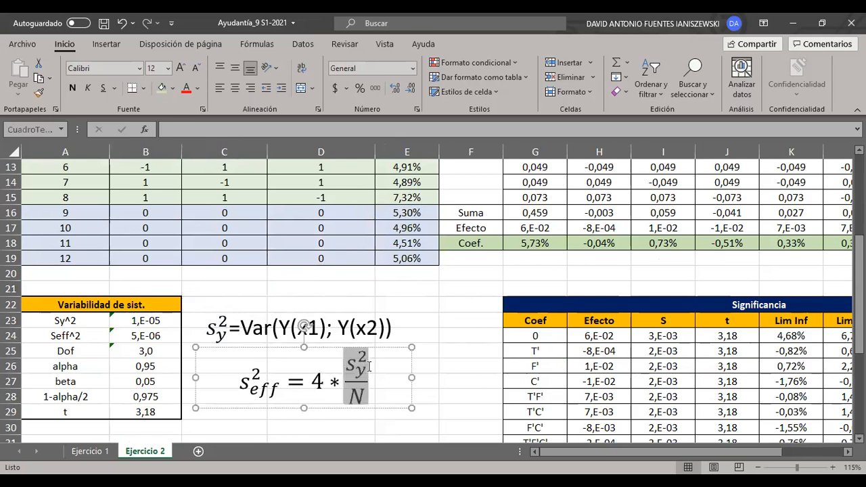
click(454, 355)
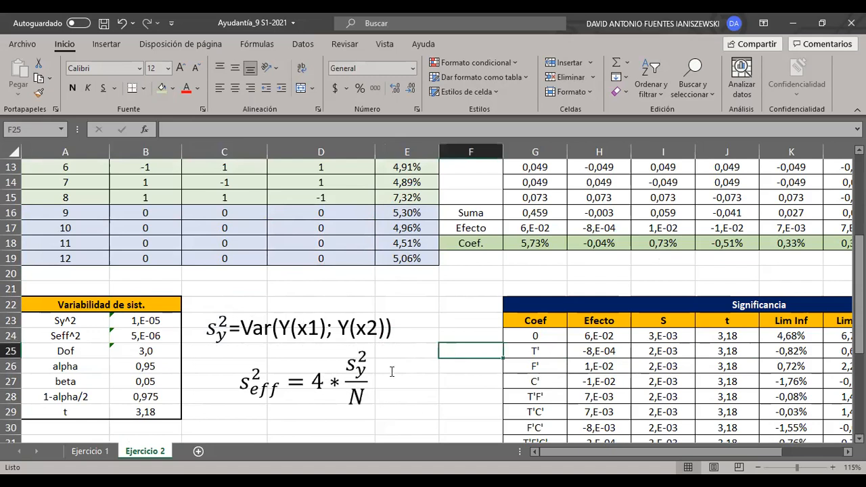
scroll(388, 372, up, 2)
drag(409, 290, 95, 185)
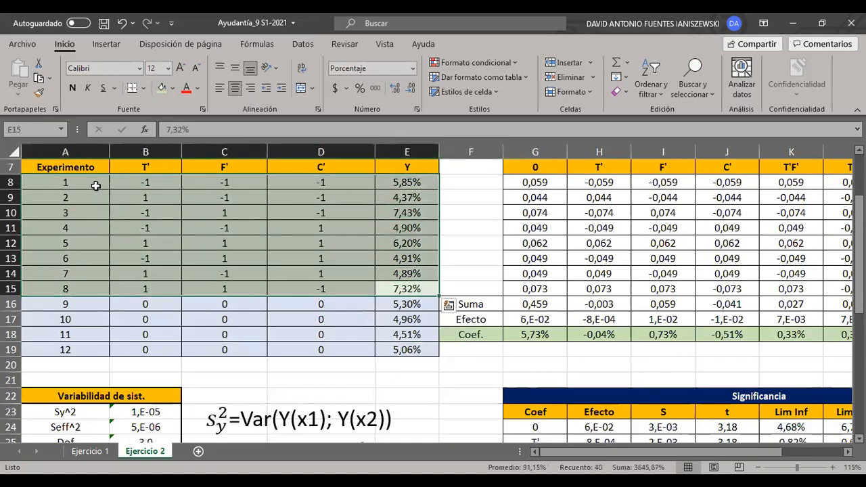
click(469, 211)
scroll(366, 274, down, 2)
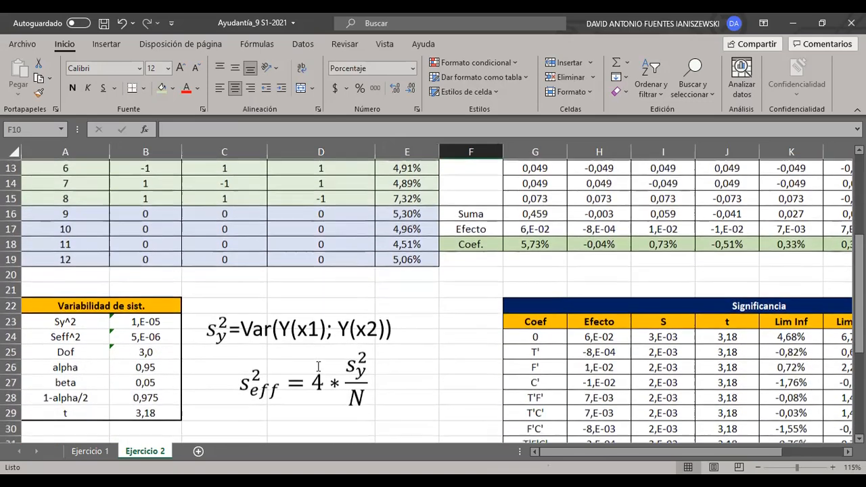
- Highlight the signed response products in G8:N15 of the effects table to show where the effects come from
scroll(327, 336, up, 2)
drag(535, 319, 762, 319)
drag(807, 303, 377, 168)
drag(376, 290, 816, 182)
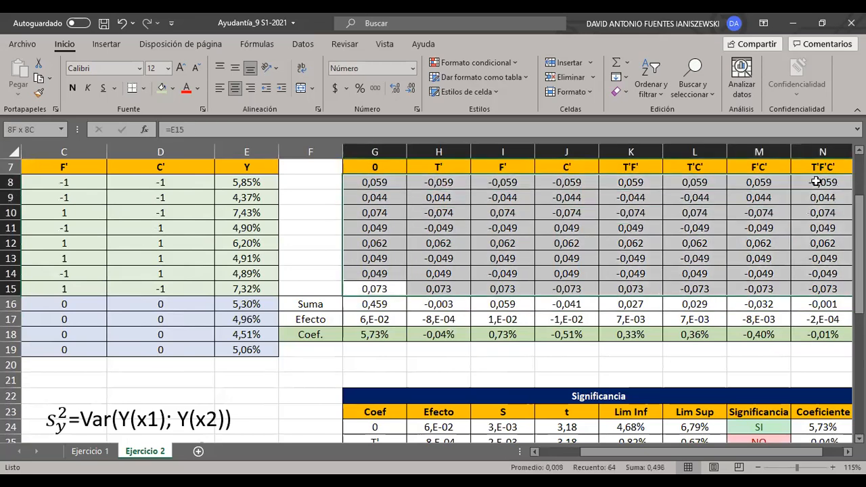
- Highlight experiments 1 to 8 in A8:E15 and relate them to N in the Seff^2 equation
scroll(440, 318, left, 2)
drag(407, 289, 31, 180)
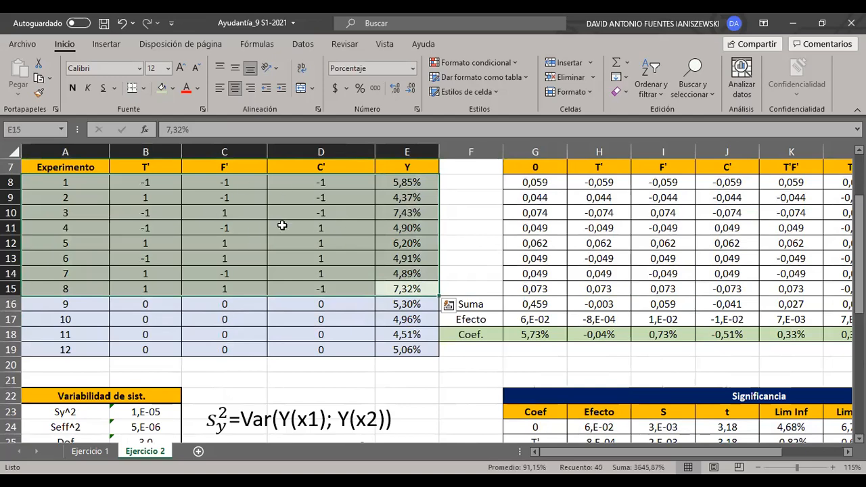
scroll(281, 234, down, 3)
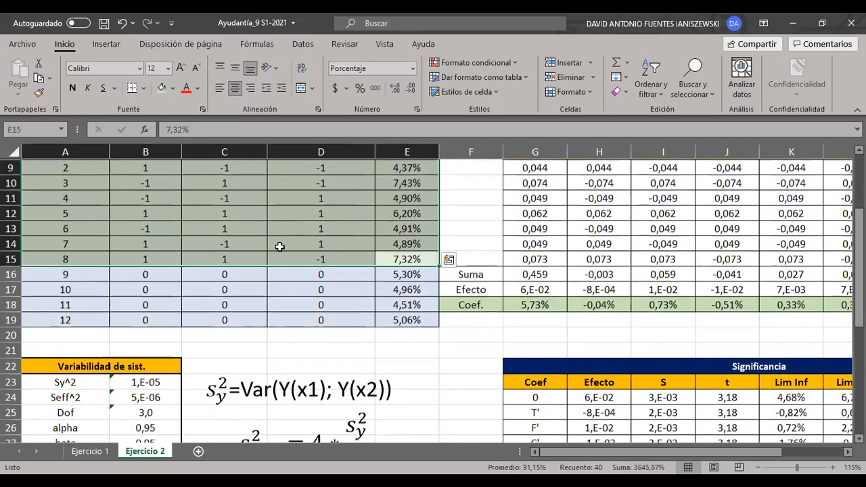
scroll(357, 350, up, 3)
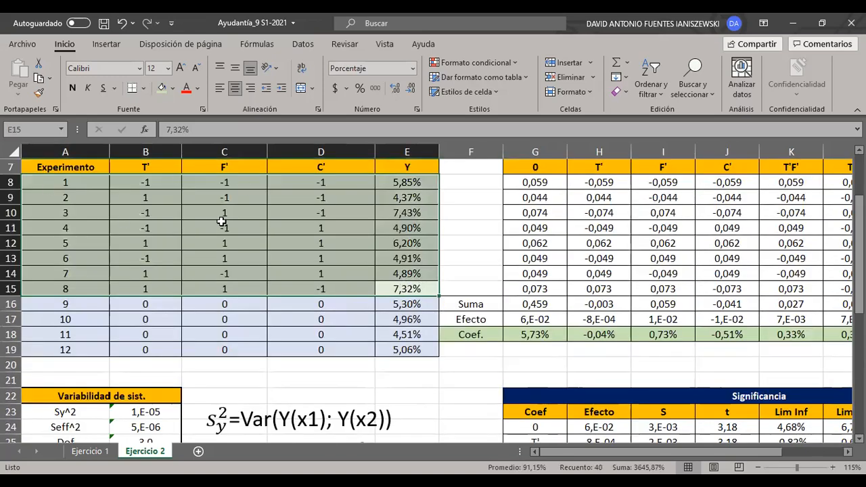
scroll(313, 390, down, 2)
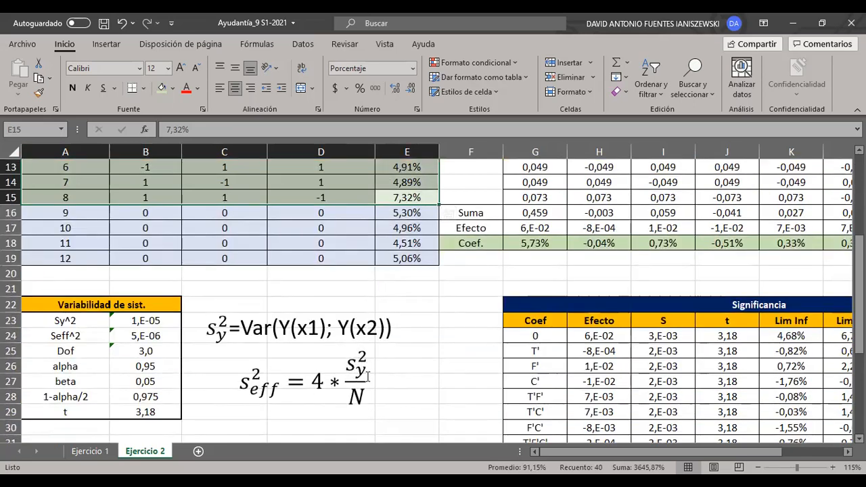
click(455, 396)
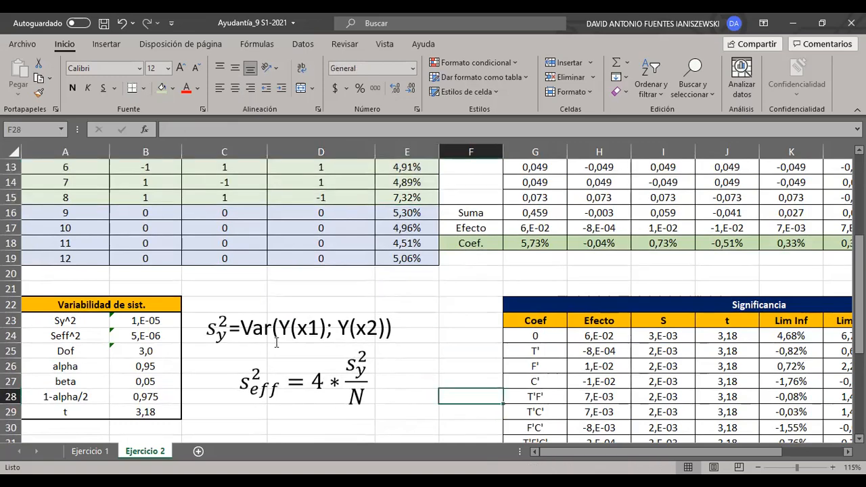
- Inspect the Seff^2 formula in B24 and the E8:E15 range that its CONTAR function references
drag(157, 336, 88, 339)
click(144, 340)
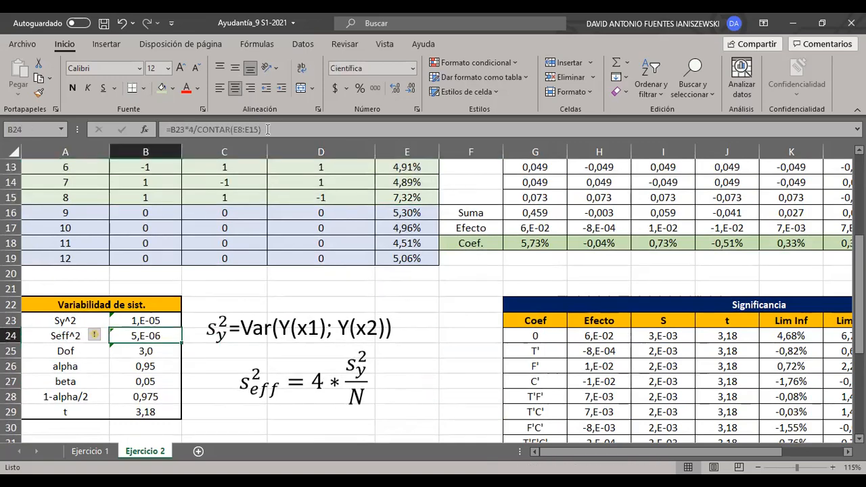
click(277, 127)
scroll(325, 299, up, 4)
scroll(335, 302, down, 3)
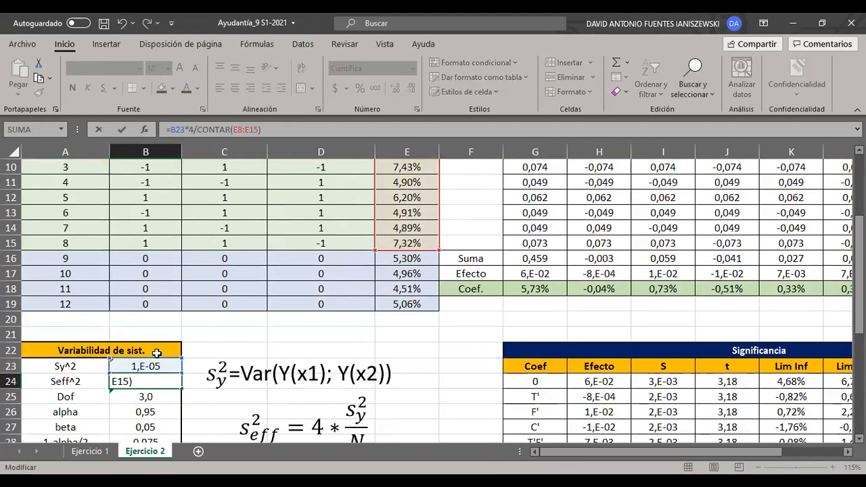
scroll(283, 339, up, 3)
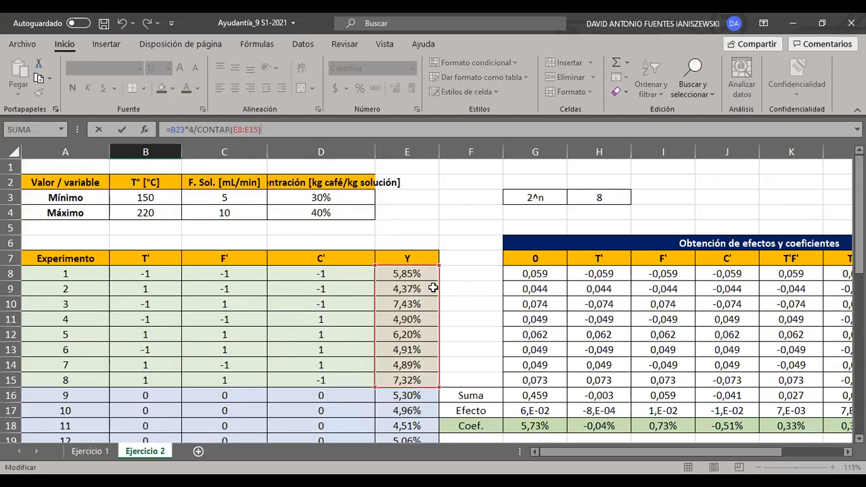
scroll(419, 277, down, 2)
scroll(392, 338, up, 1)
scroll(389, 395, down, 3)
click(458, 321)
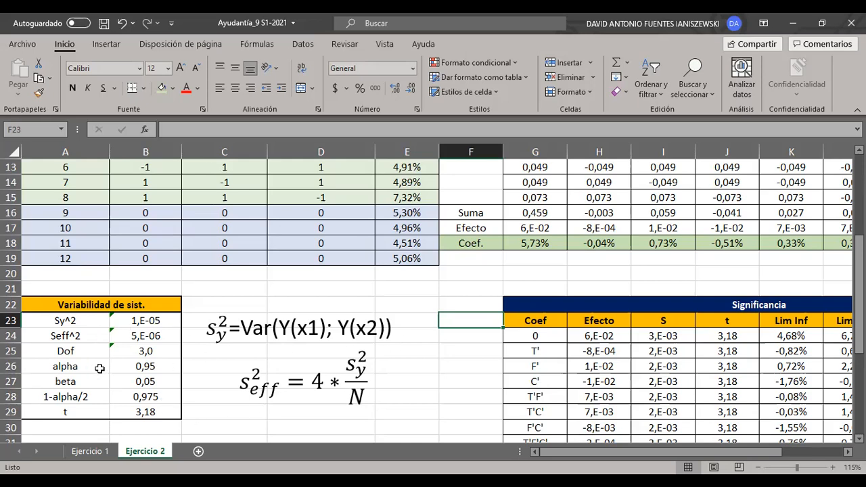
- Relabel A26 as beta and A27 as alpha in the Variabilidad de sist. table, and save the workbook
click(67, 366)
text(beta)
key(Return)
text(alpha)
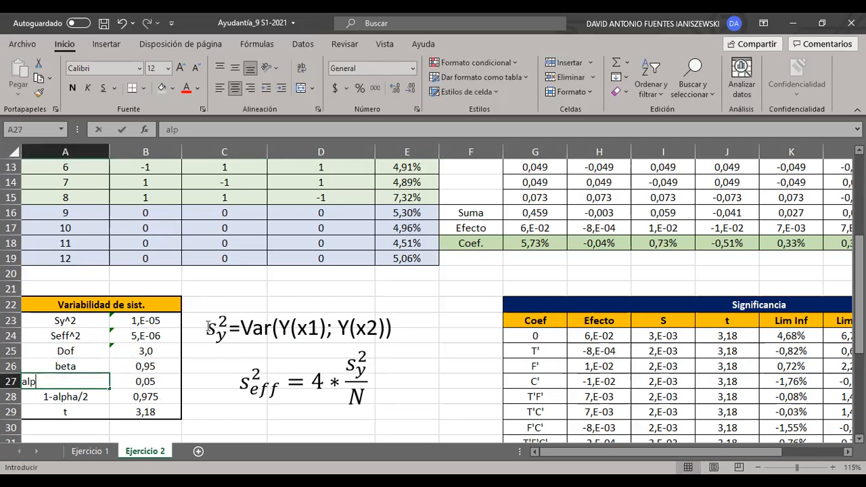
key(Return)
click(104, 23)
click(478, 298)
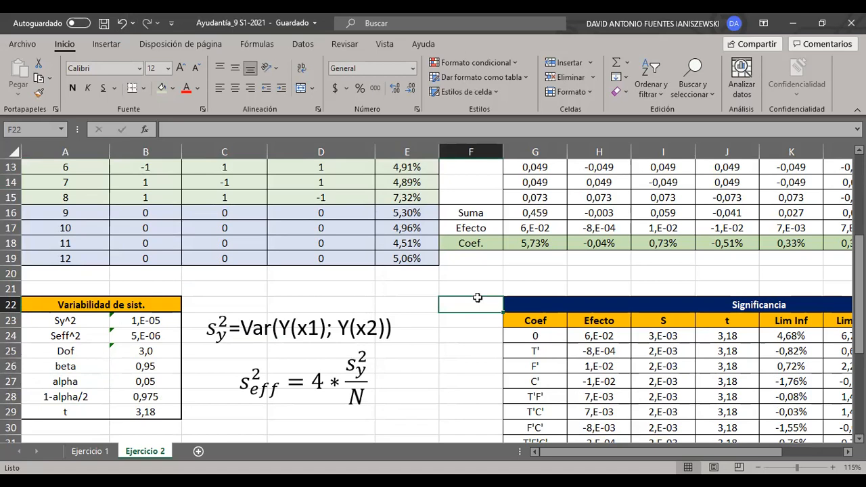
- Highlight the centre-point runs in A16:E19 and examine the Dof formula in B25 that counts their responses
scroll(478, 297, up, 2)
scroll(427, 328, down, 1)
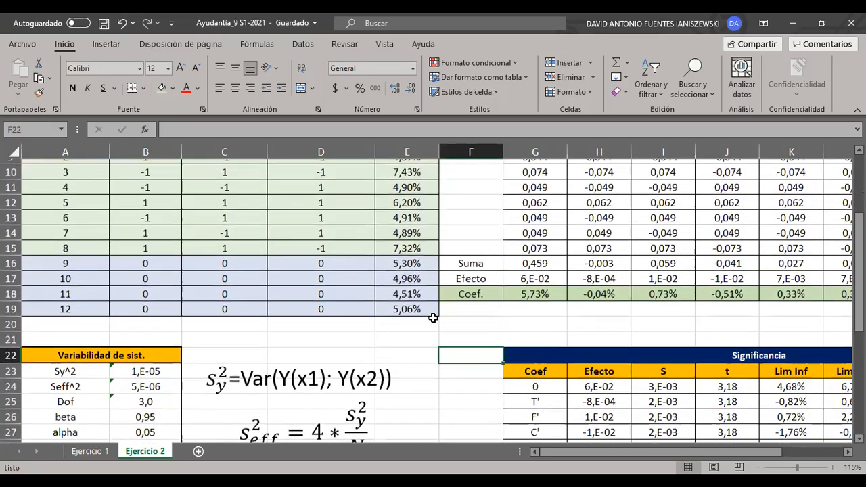
drag(407, 258, 70, 304)
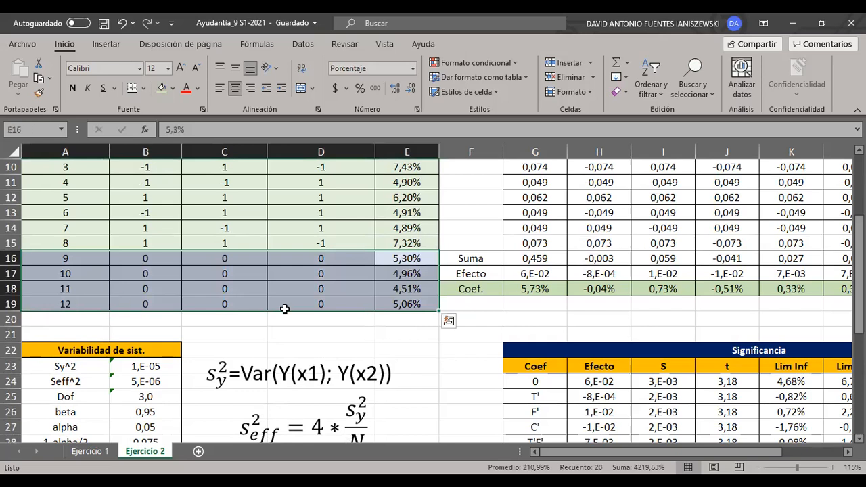
drag(404, 260, 68, 303)
click(421, 323)
scroll(420, 324, down, 1)
click(154, 350)
click(269, 134)
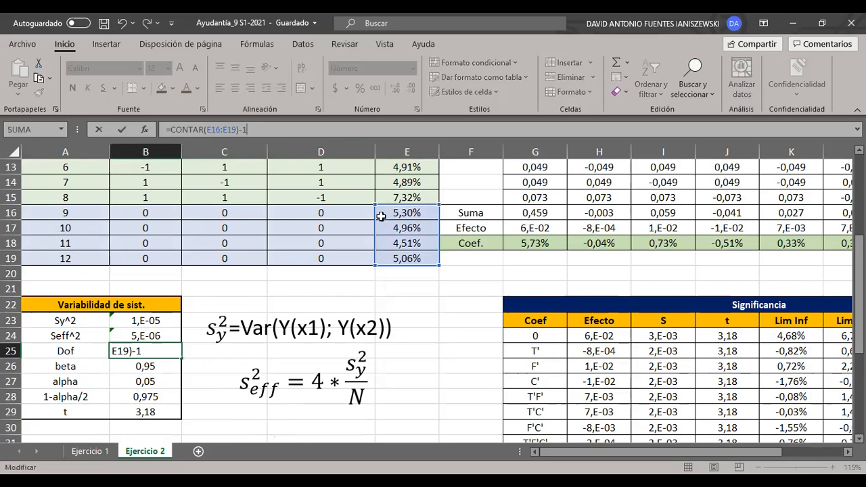
click(258, 276)
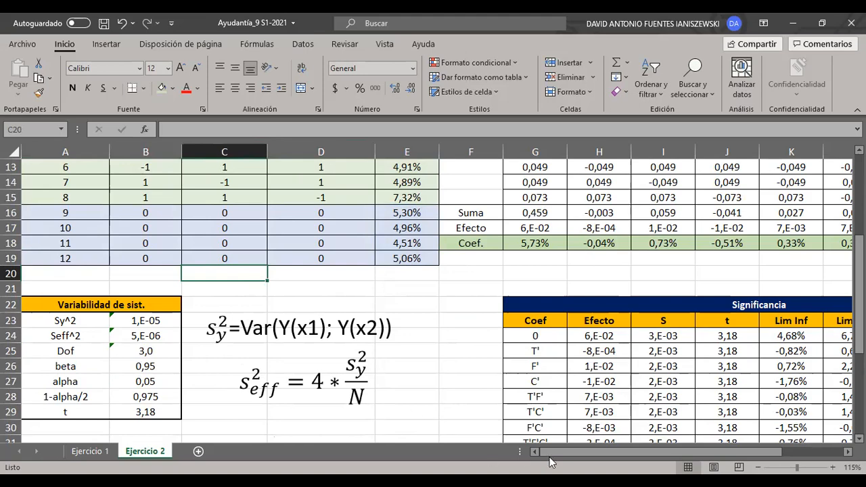
- Bring the whole Significancia table into view and highlight its list of variables in G24:G31
drag(580, 459, 641, 458)
scroll(674, 339, down, 1)
scroll(795, 243, down, 1)
scroll(796, 242, up, 1)
click(796, 242)
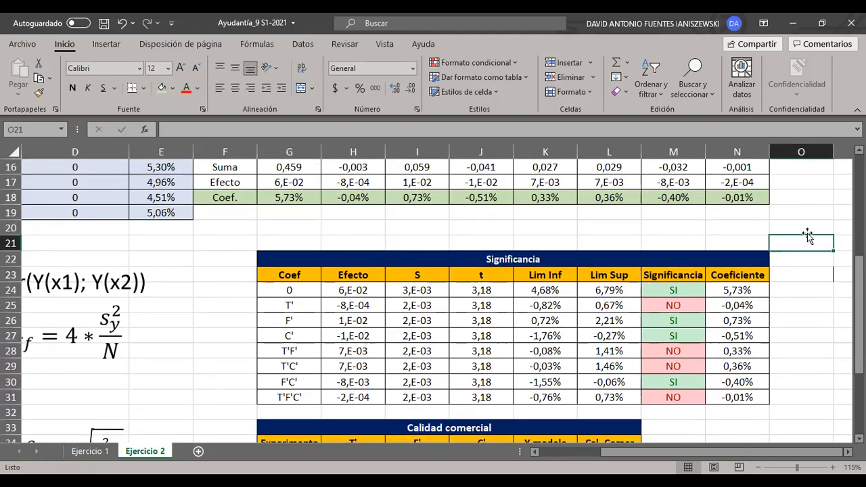
drag(305, 293, 311, 400)
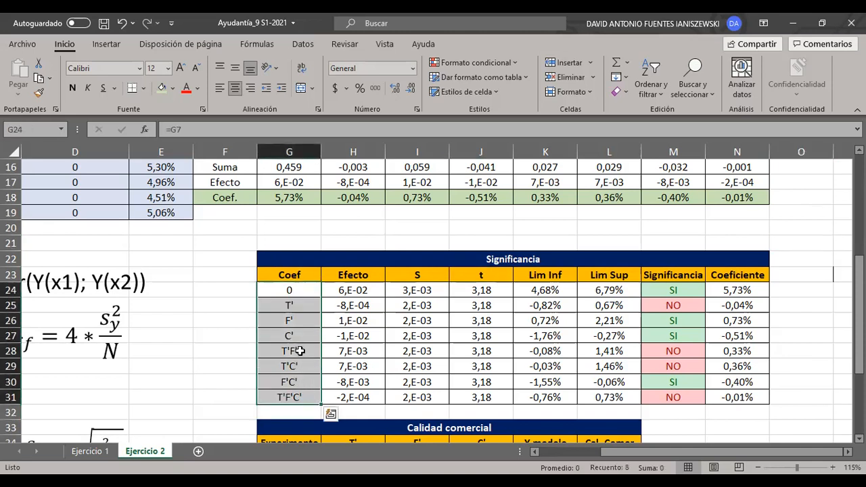
- Rename the Significancia table's Coef header in G23 as "Var inv." and save the workbook
double_click(306, 278)
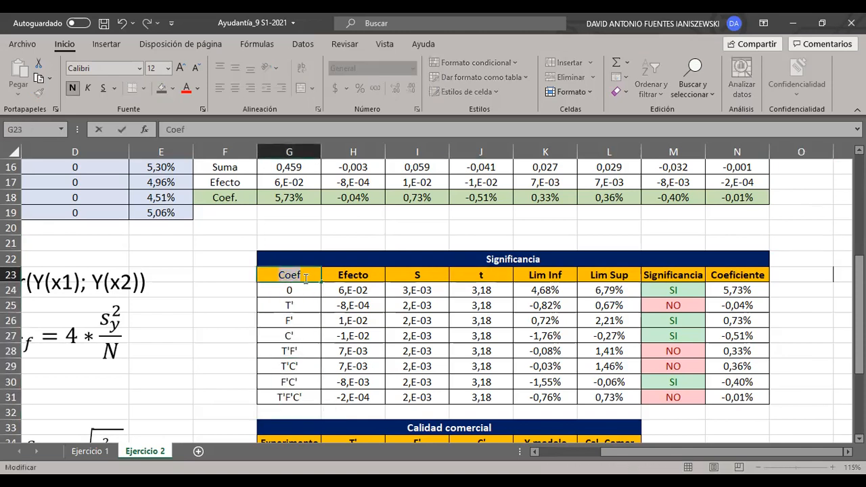
key(BackSpace)
key(BackSpace)
key(BackSpace)
key(BackSpace)
text(Var inv.)
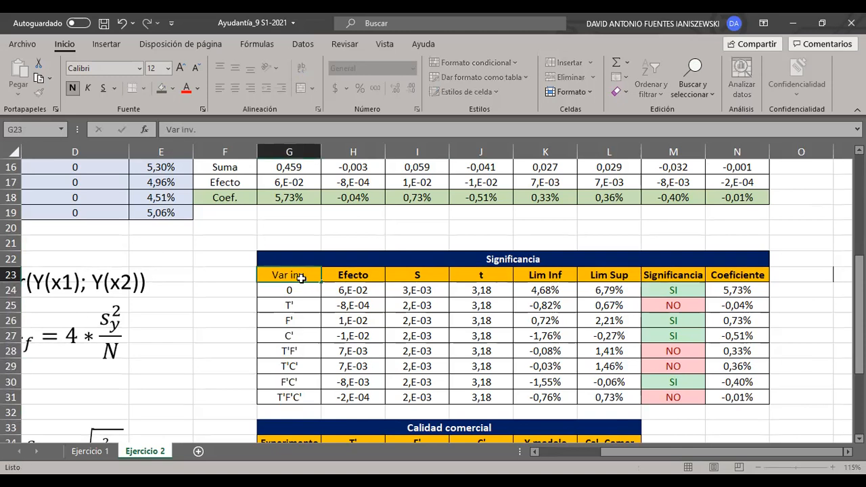
key(Return)
click(383, 237)
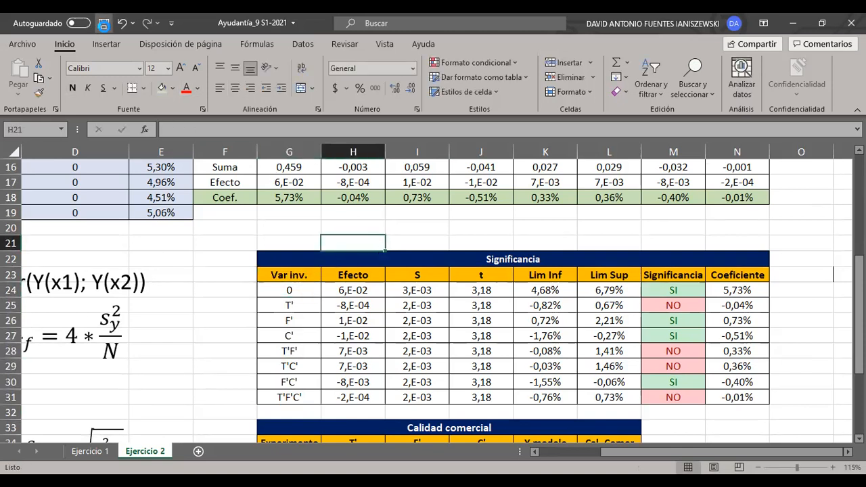
click(469, 245)
- Fill the Efecto row F17:N17 with light orange and save the workbook
drag(350, 298, 352, 399)
scroll(350, 359, up, 1)
drag(738, 229, 223, 228)
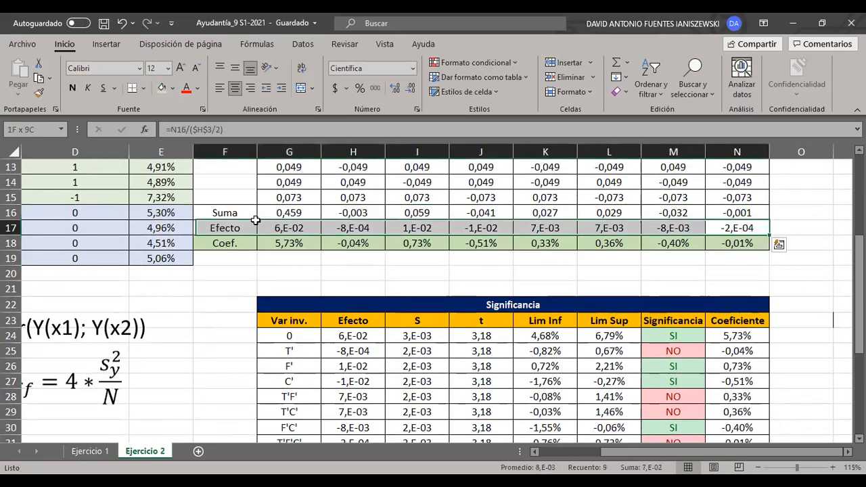
click(173, 88)
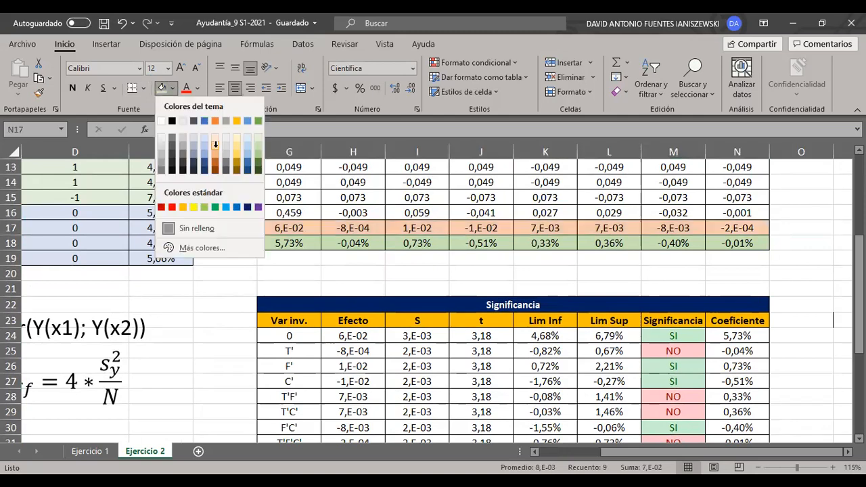
click(223, 129)
click(353, 289)
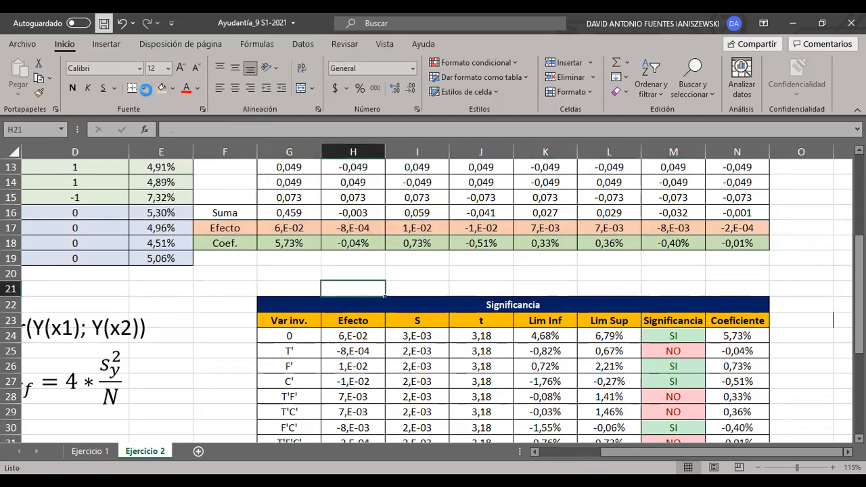
- Examine how the Significancia table's Efecto column H24:H31 is linked, checking the formulas in H24, H25 and H26
scroll(344, 241, down, 2)
drag(344, 241, 352, 352)
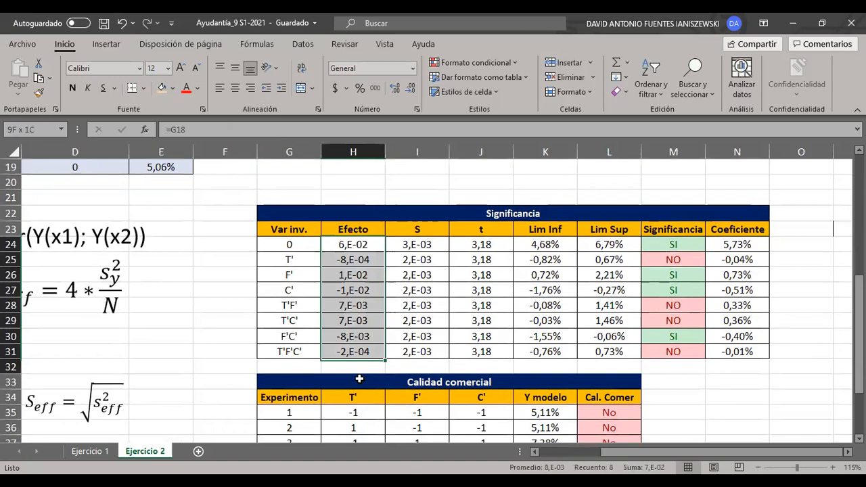
scroll(445, 289, up, 2)
click(445, 289)
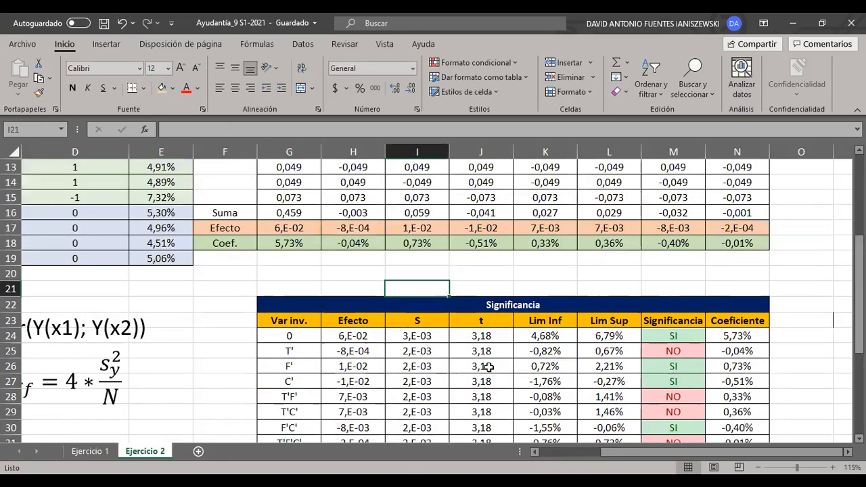
scroll(488, 366, down, 1)
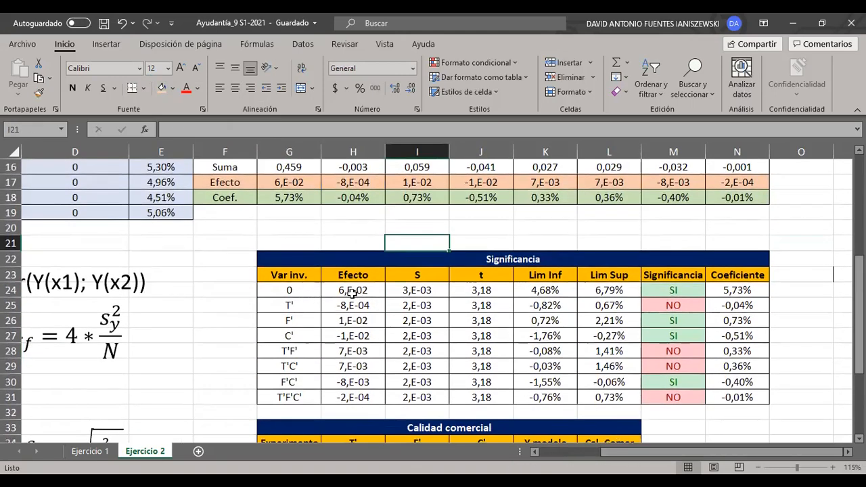
drag(353, 291, 305, 291)
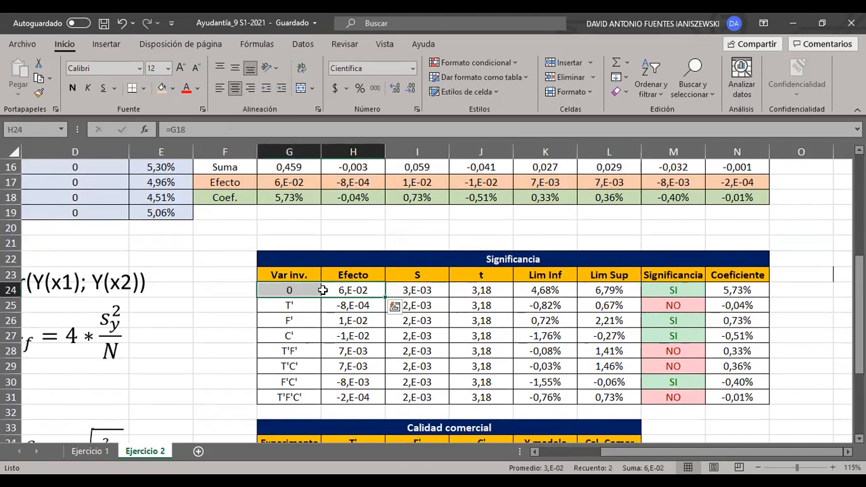
click(355, 291)
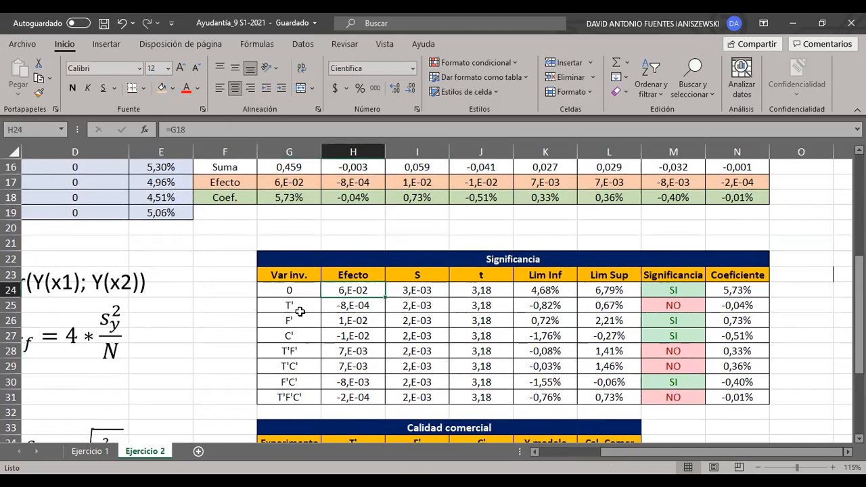
click(348, 306)
click(351, 321)
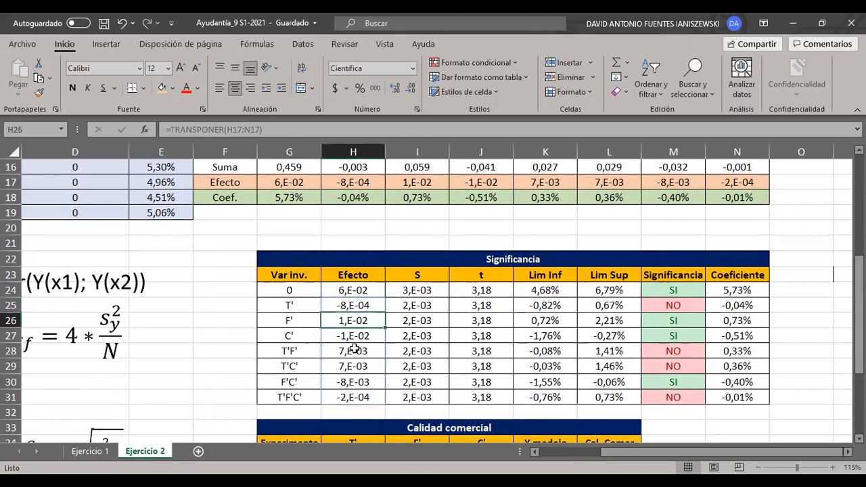
click(458, 236)
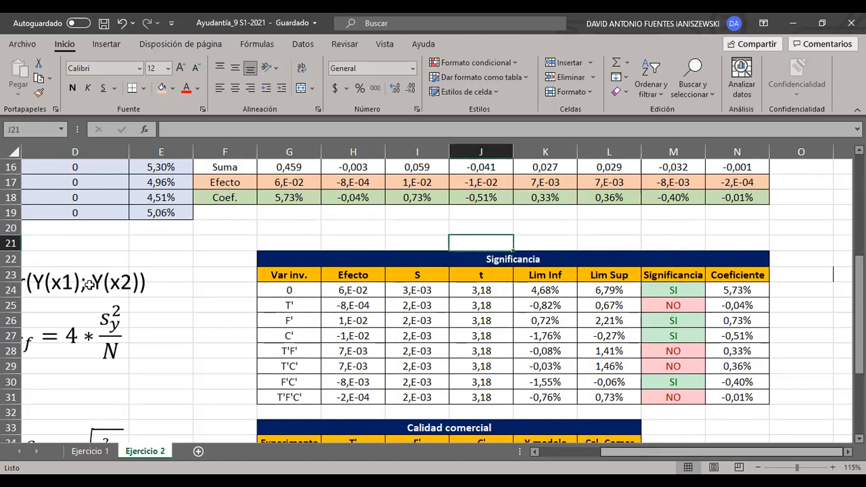
- Check the Sy^2 formula in B23 and the Seff^2 formula in B24 of the variability table
scroll(139, 304, left, 3)
click(144, 278)
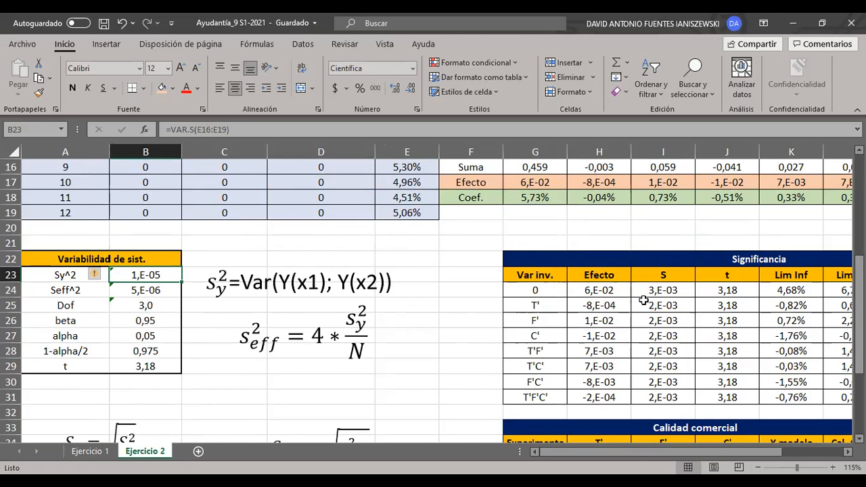
click(273, 243)
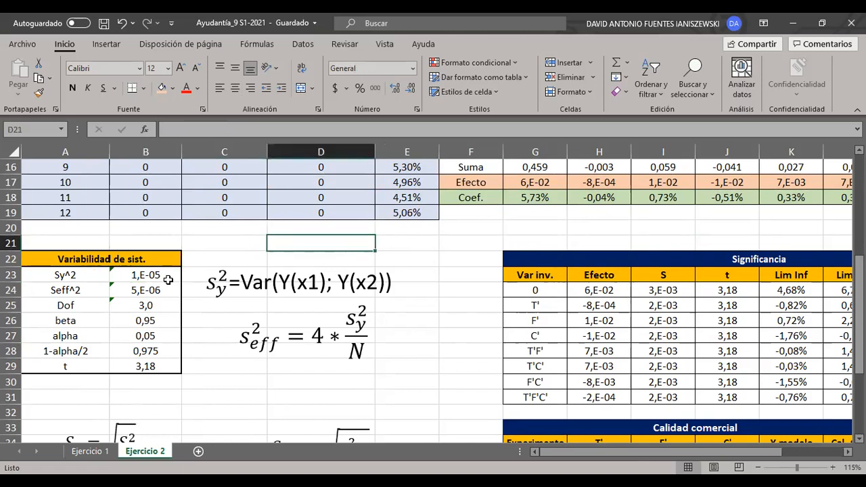
click(143, 291)
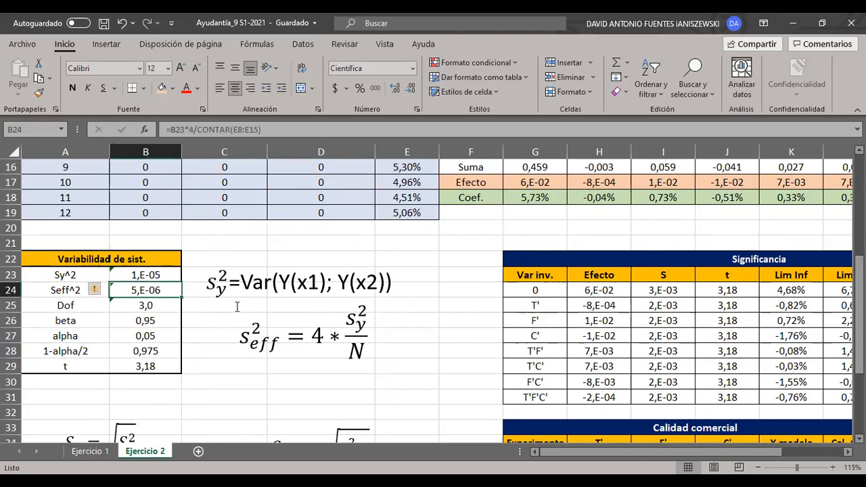
- Open the 0 row's S formula in I24 and trace its square root to Sy^2 in B23
click(664, 291)
text(=RAIZ()
click(115, 274)
text())
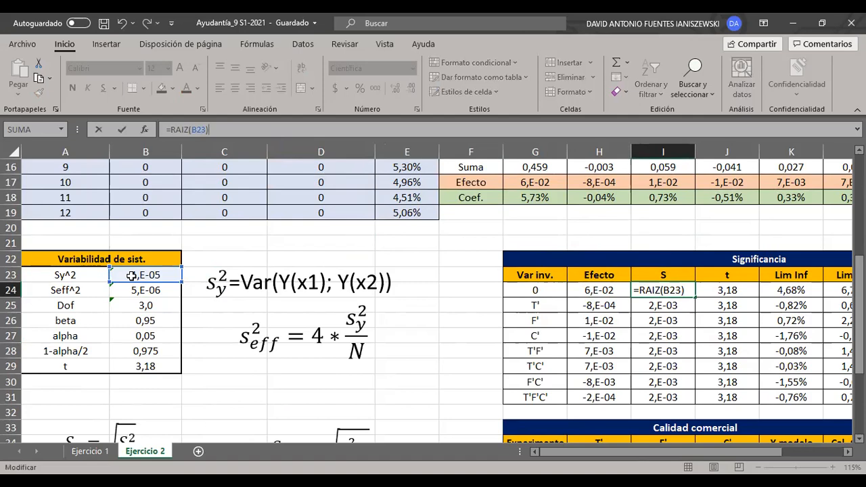
click(398, 287)
- Check the S formulas of the factor and interaction rows I25:I31 against the Sy and Seff equations
drag(642, 302, 677, 399)
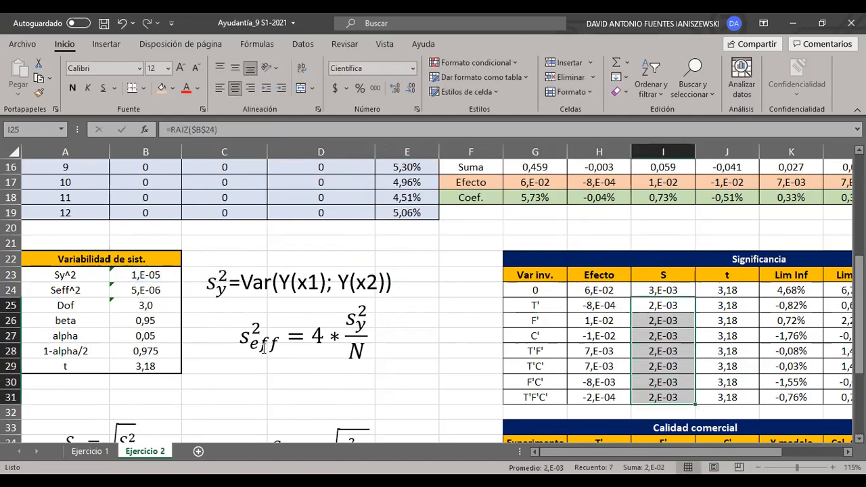
scroll(301, 339, up, 3)
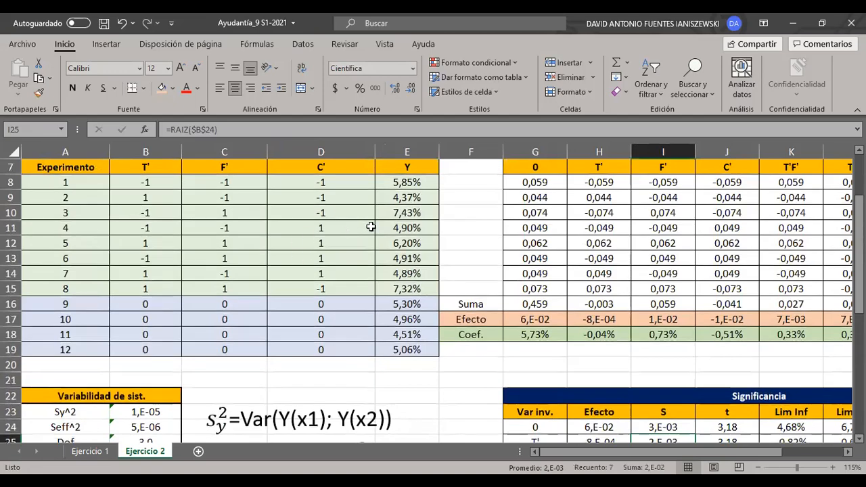
scroll(643, 230, down, 4)
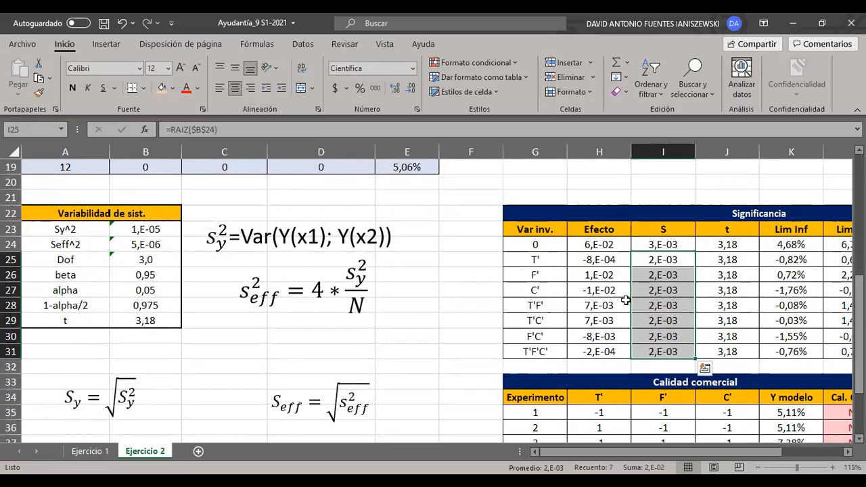
click(692, 265)
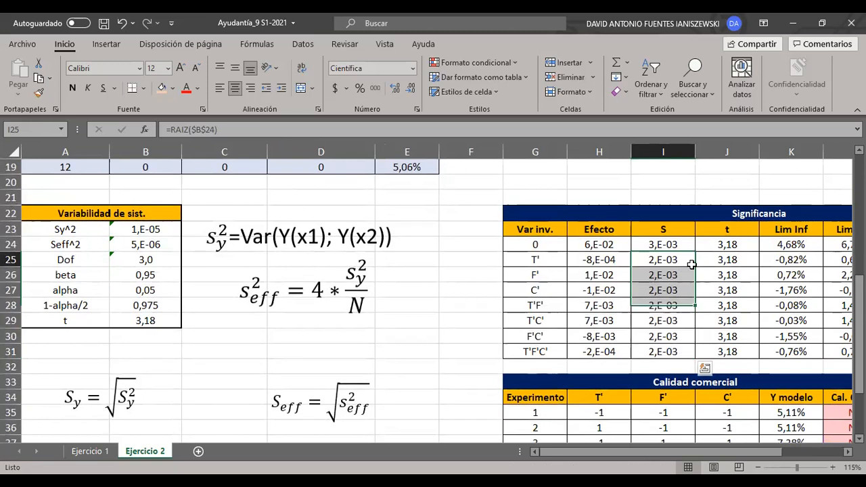
click(409, 129)
click(498, 289)
drag(680, 258, 683, 352)
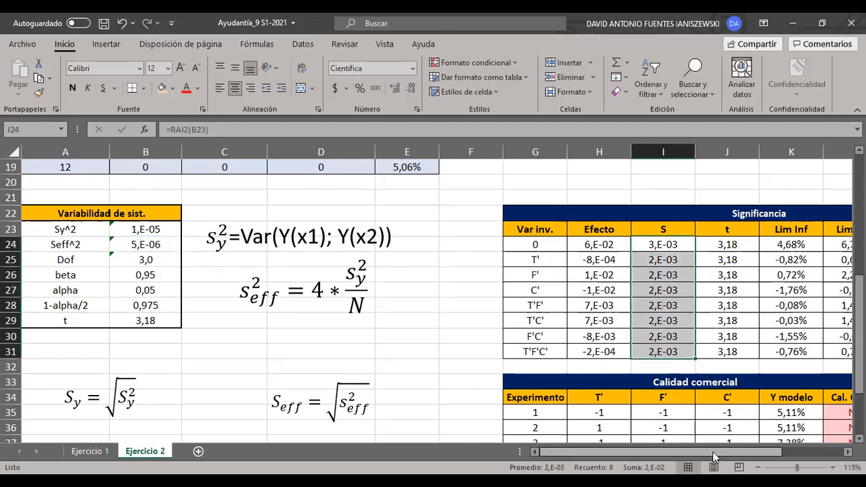
- Check the t reference in J24 of the Significancia table and trace it to the INV.T formula in B29
scroll(508, 281, right, 2)
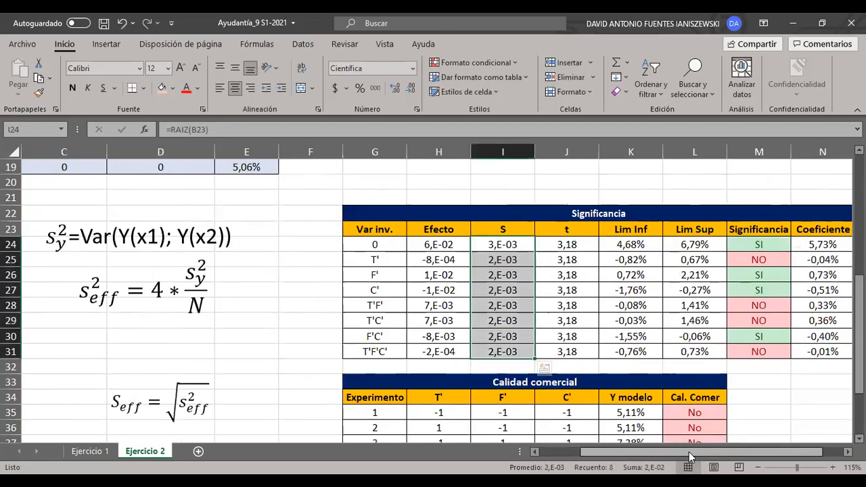
click(753, 409)
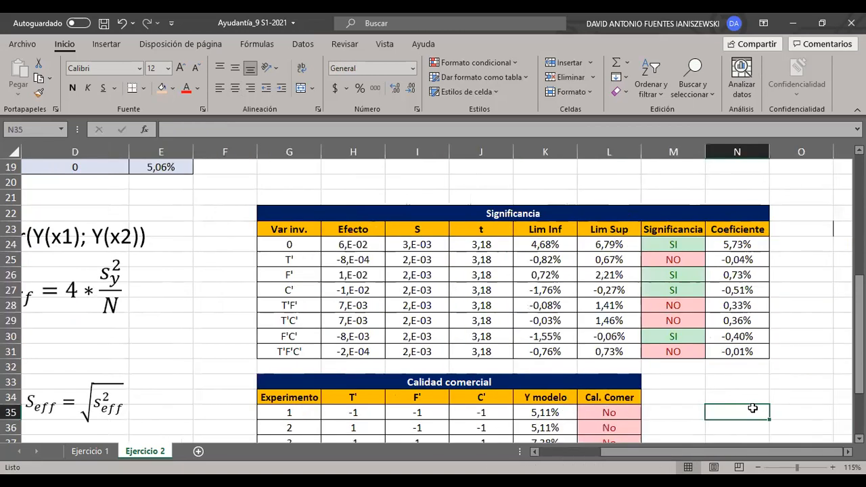
click(501, 250)
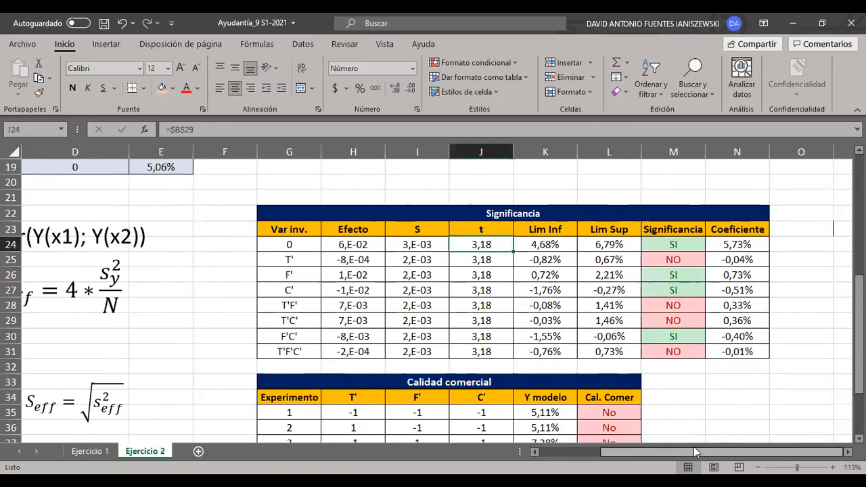
key(ctrl+bracketleft)
click(227, 129)
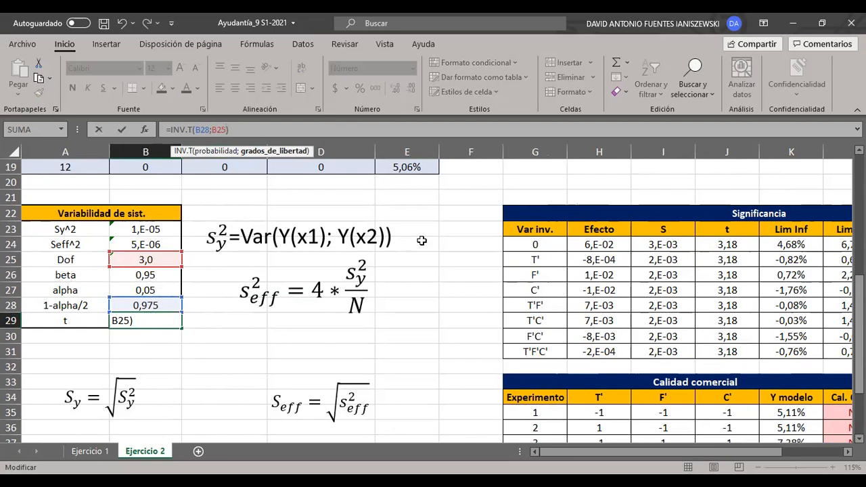
drag(612, 455, 673, 453)
click(787, 307)
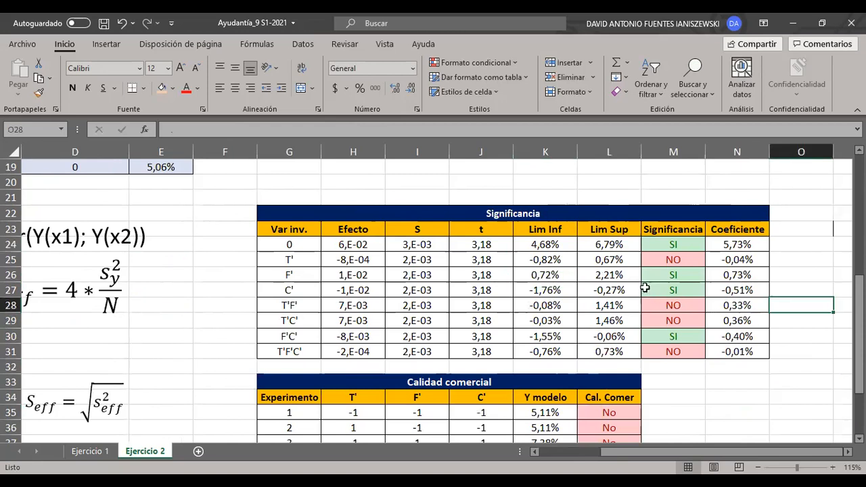
- Check the 0 row's Lim Inf formula in K24 and Lim Sup formula in L24
click(574, 245)
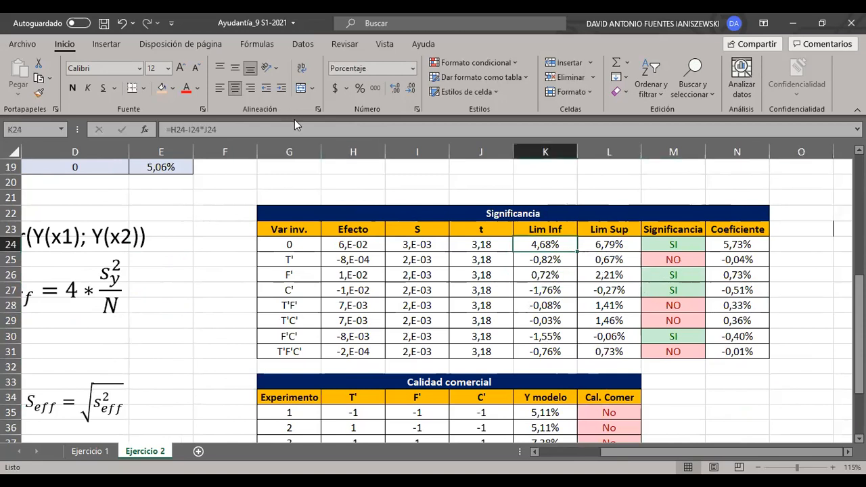
key(F2)
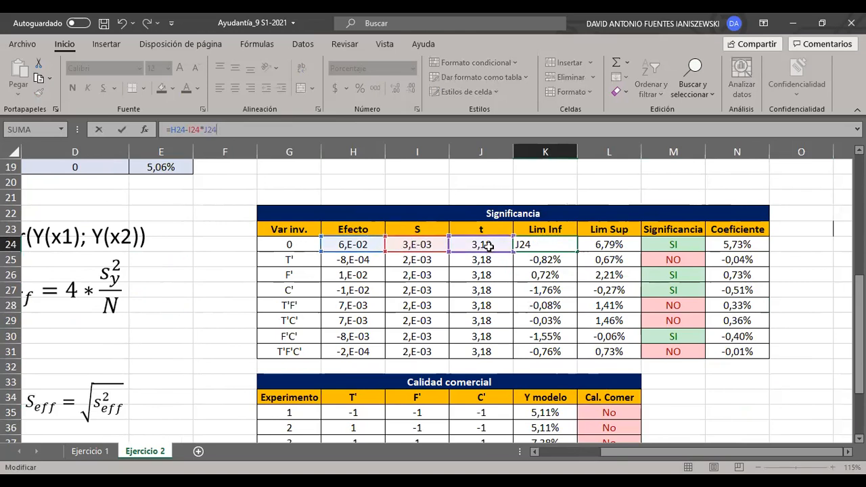
click(608, 246)
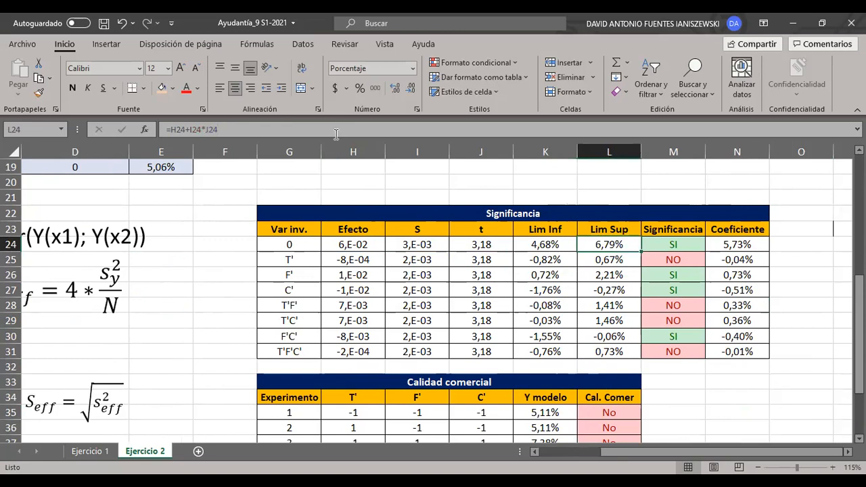
key(F2)
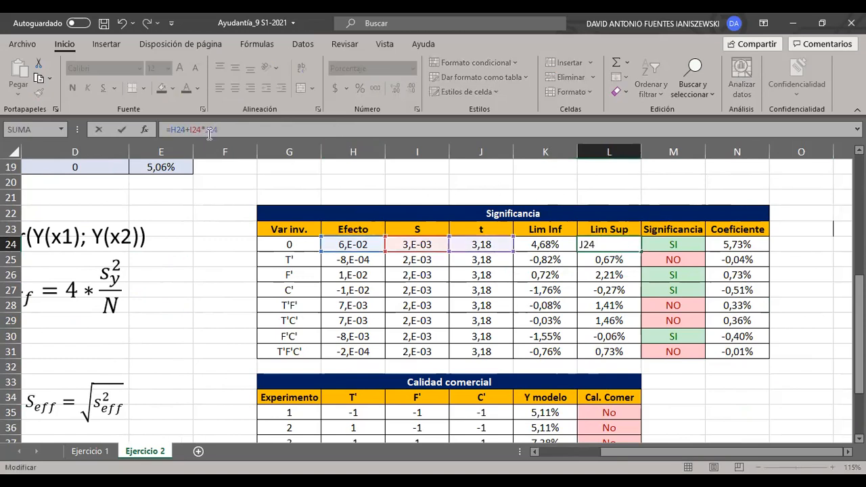
click(559, 212)
- Compare the 0 row's S with factor rows G25:G31, and check the T' row's limit formulas in K25 and L25
click(405, 247)
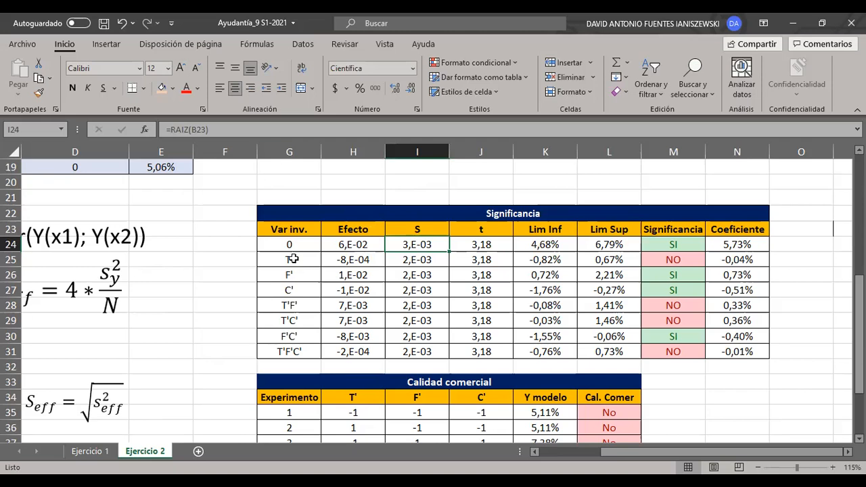
drag(291, 260, 312, 357)
click(546, 260)
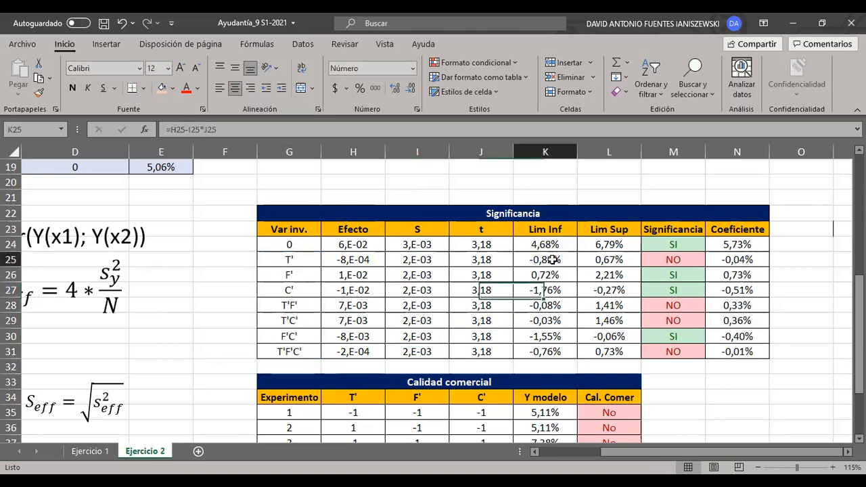
click(277, 130)
key(Tab)
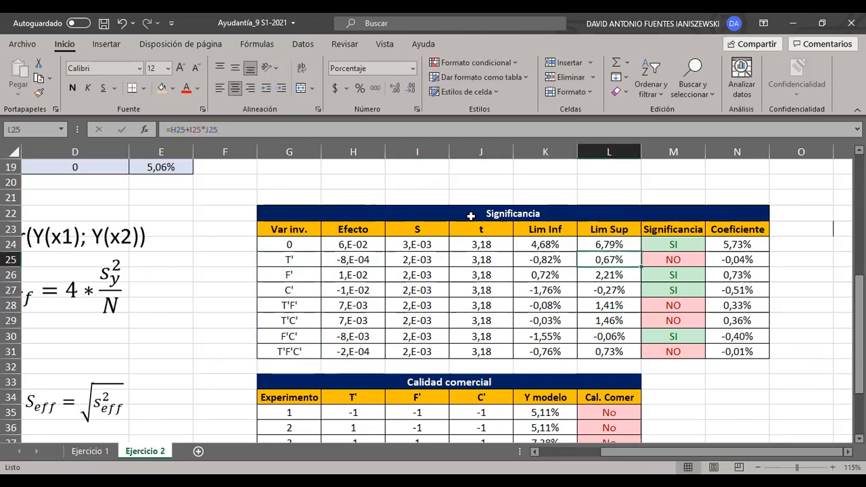
key(Left)
click(267, 129)
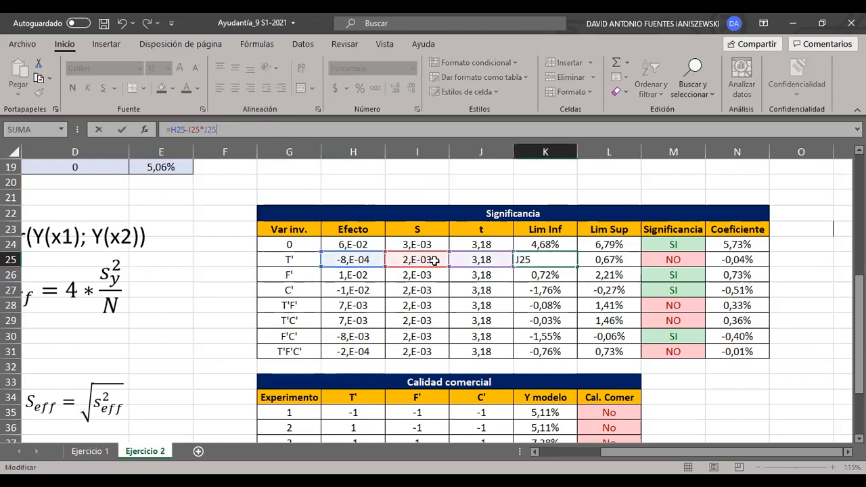
key(Tab)
click(232, 129)
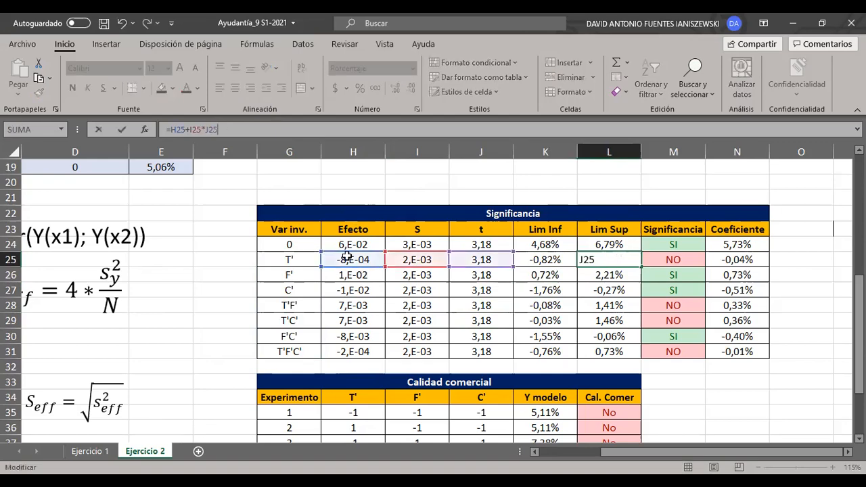
click(819, 248)
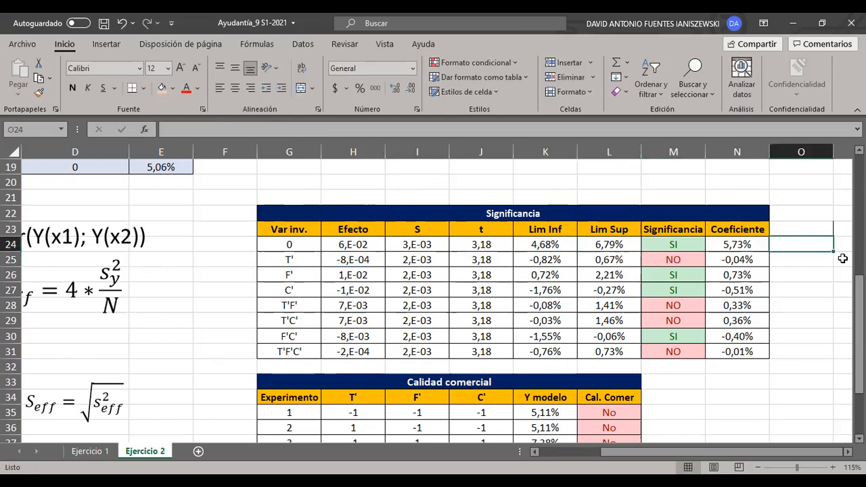
click(843, 262)
scroll(785, 265, down, 1)
scroll(785, 265, up, 1)
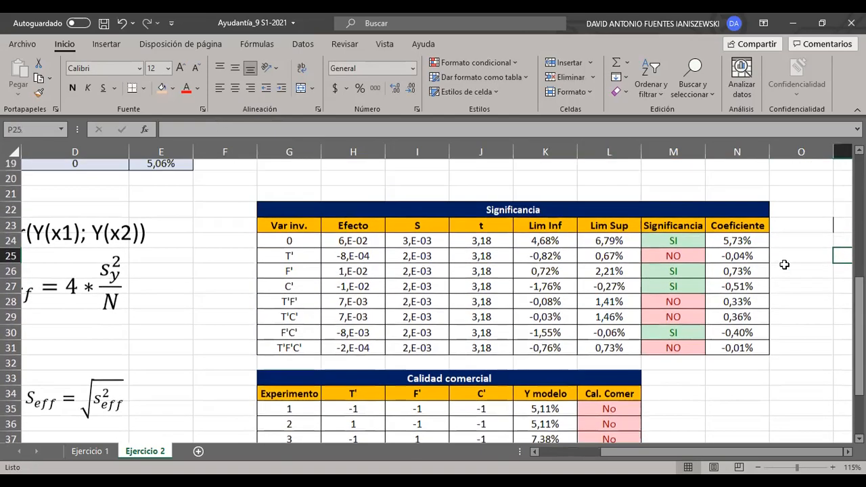
click(776, 424)
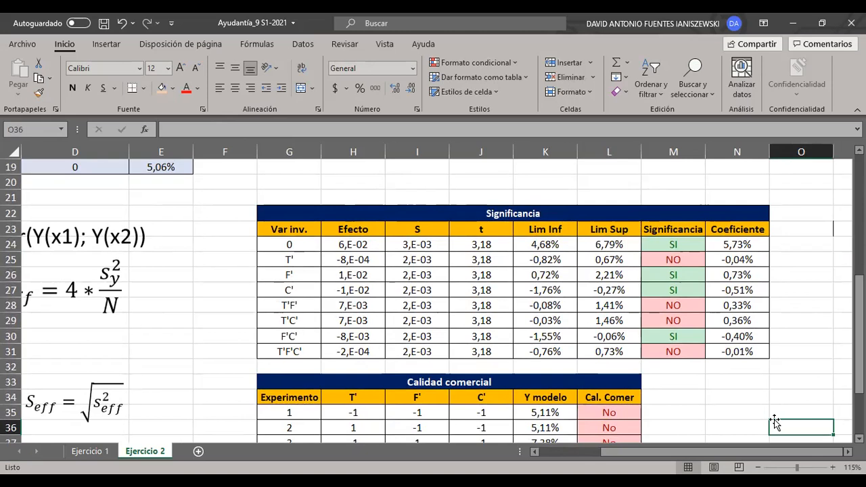
- Examine the limit interval of the 0 row, and the T' row's interval, significance and coefficient
drag(569, 252, 604, 249)
click(706, 405)
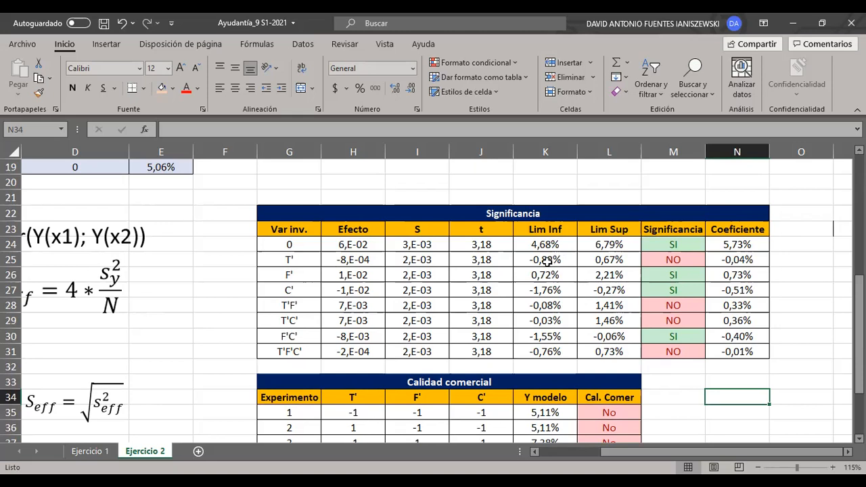
drag(284, 261, 704, 266)
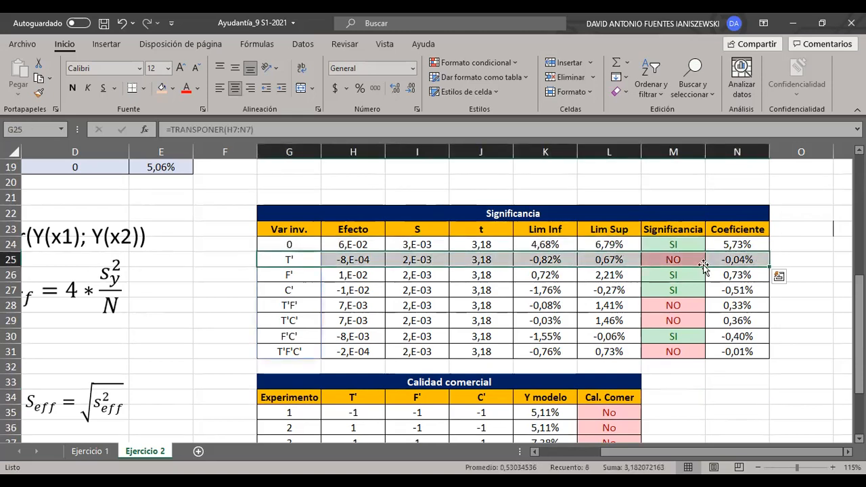
drag(547, 260, 610, 261)
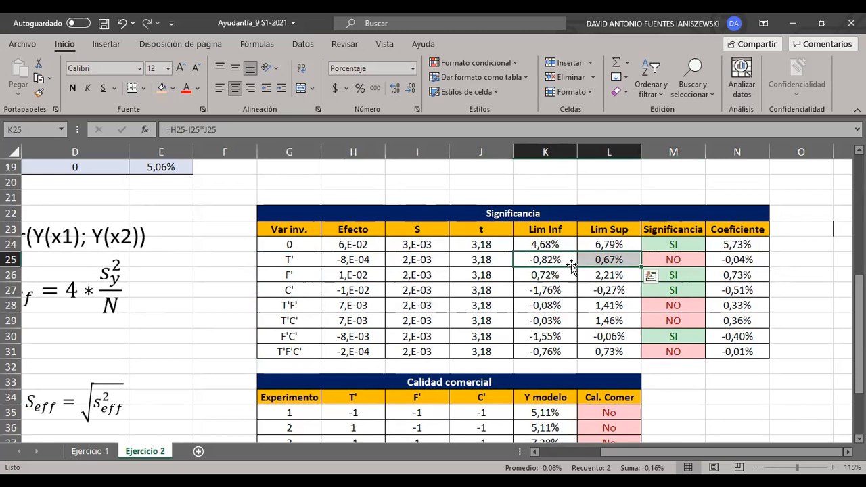
click(694, 260)
click(816, 264)
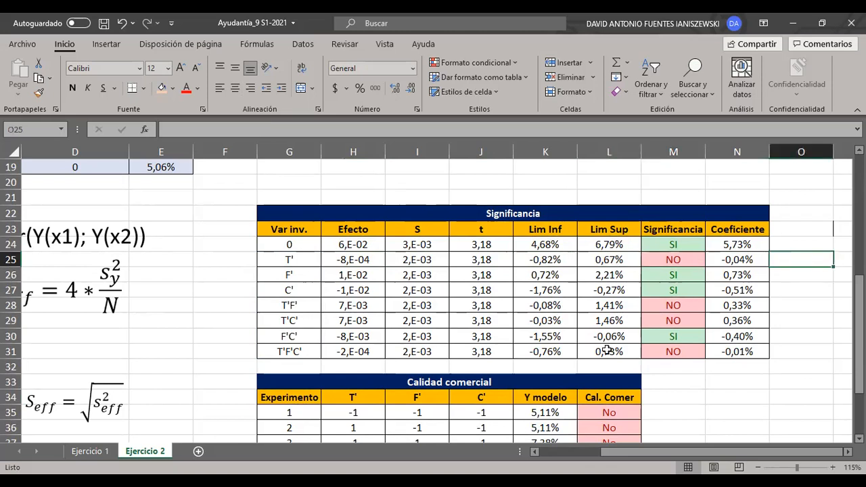
click(735, 263)
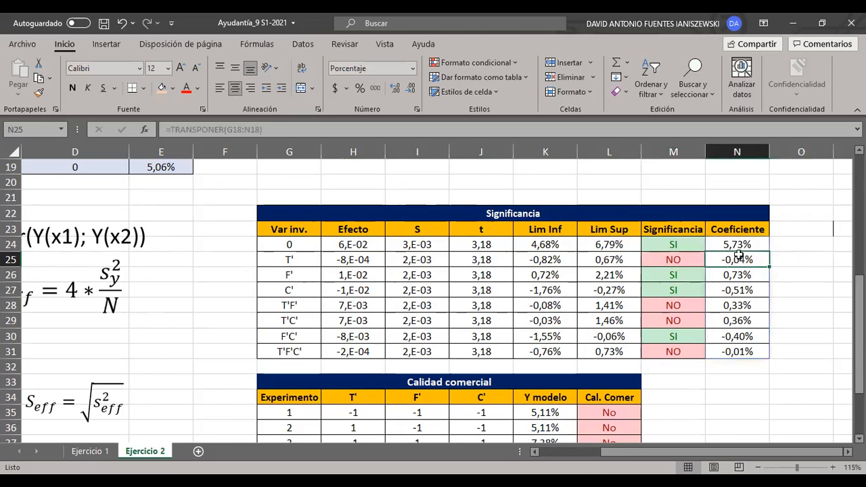
- Review the remaining non-significant interactions T'F', T'C' and T'F'C' in the Significancia table
drag(733, 305, 317, 308)
click(312, 308)
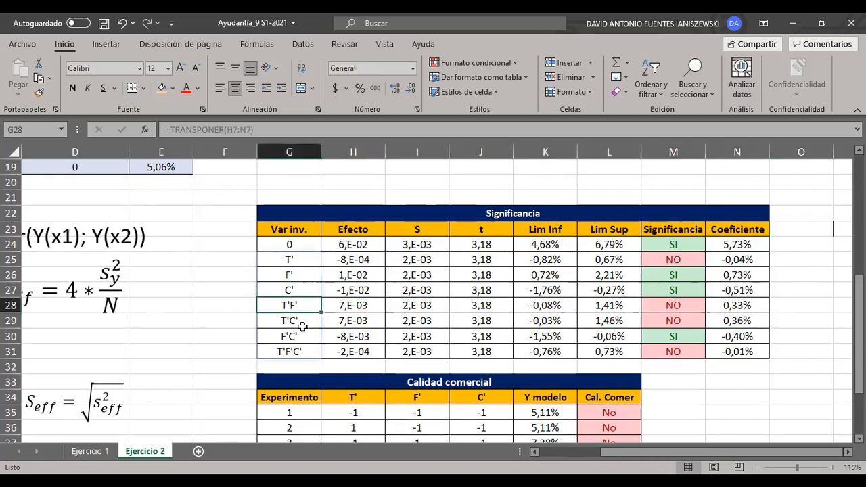
click(303, 326)
click(304, 355)
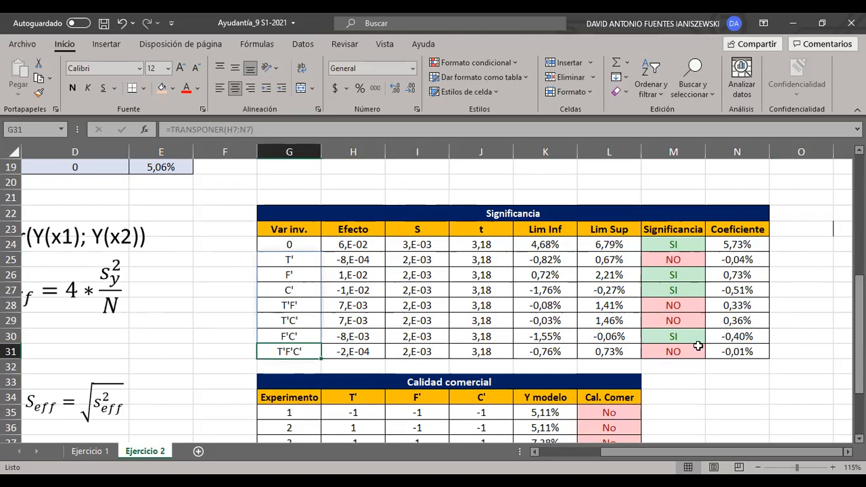
click(812, 263)
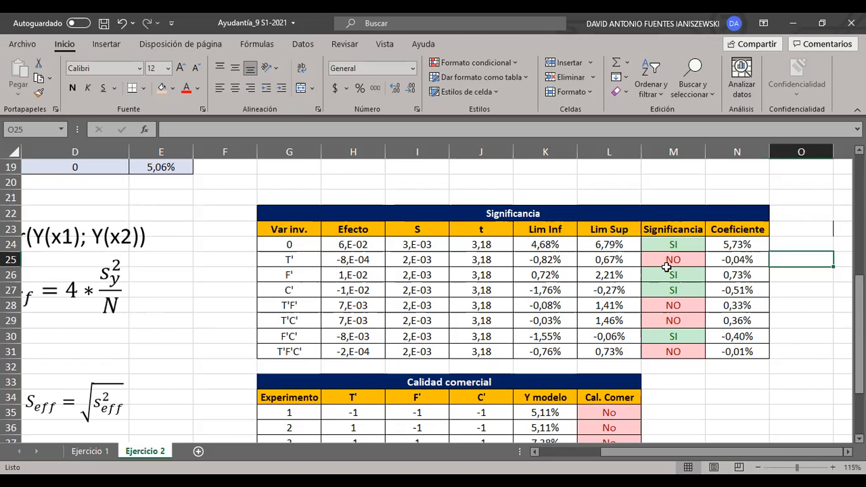
- Review the significant rows 0, F', C' and F'C' of the Significancia table through to their coefficients
drag(312, 244, 726, 246)
click(796, 274)
click(757, 246)
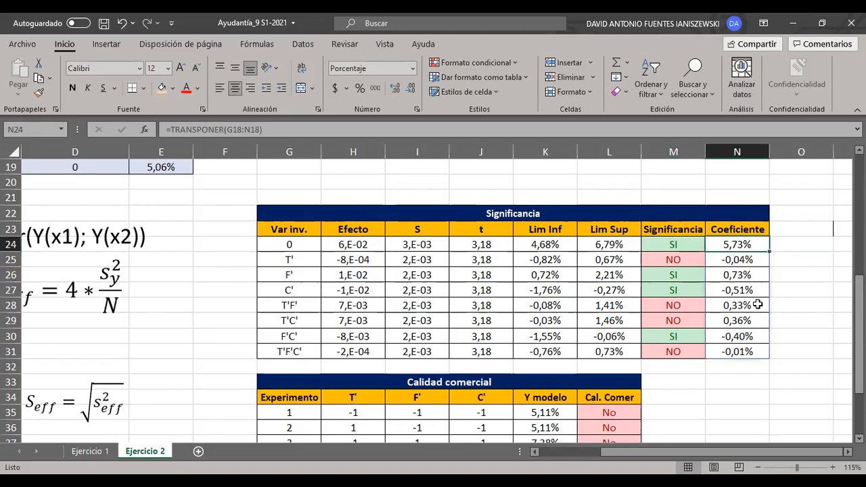
drag(306, 274, 742, 274)
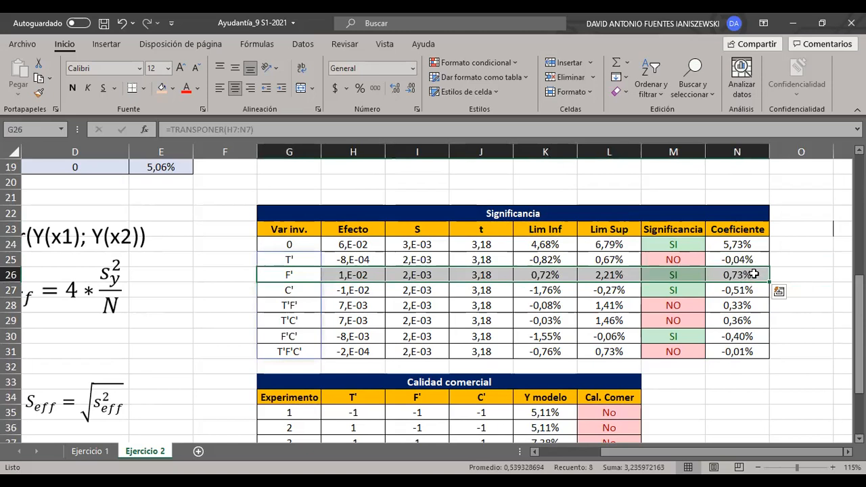
click(823, 270)
drag(288, 294, 718, 297)
click(717, 318)
click(800, 279)
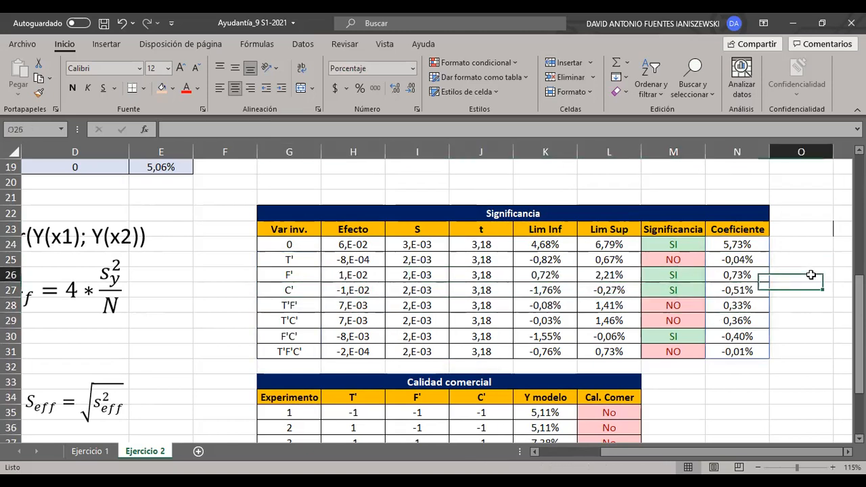
drag(292, 337, 761, 339)
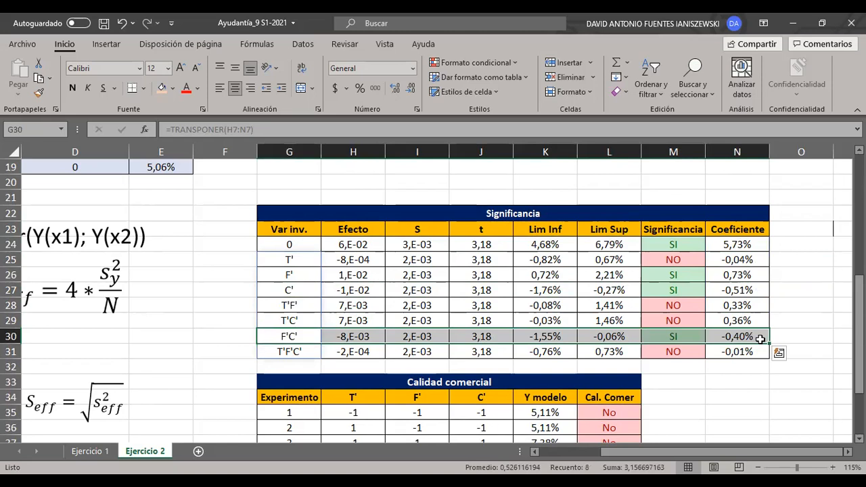
- Review the Coeficiente values in N24:N31 of the Significancia table
click(805, 336)
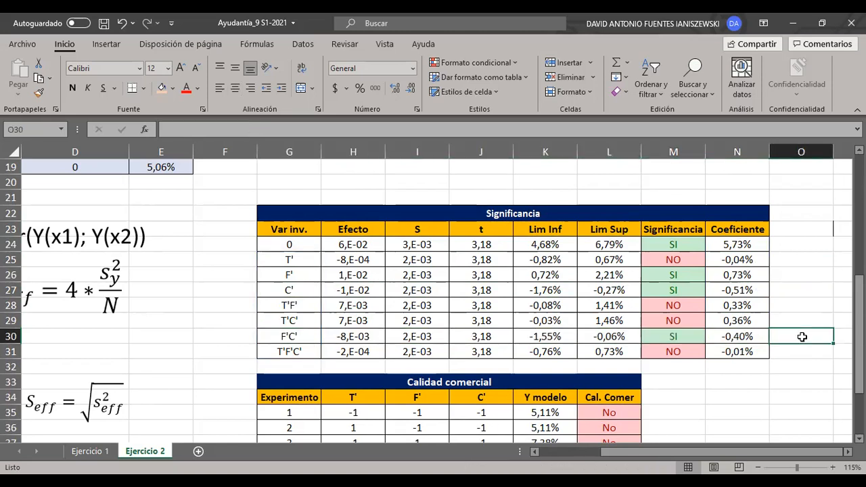
scroll(802, 336, down, 1)
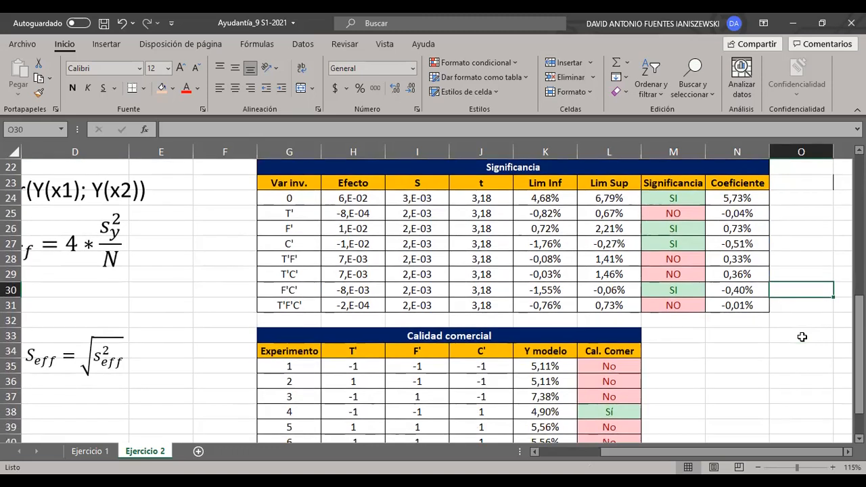
scroll(802, 337, up, 1)
click(791, 287)
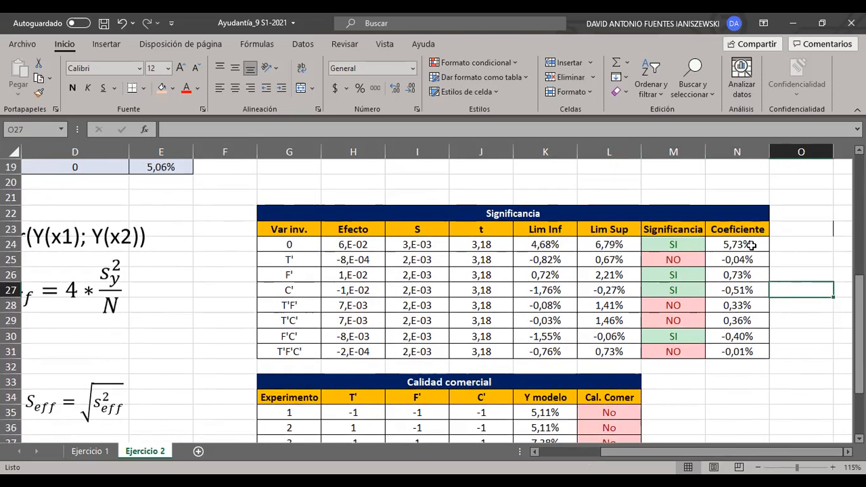
drag(744, 244, 758, 352)
click(795, 306)
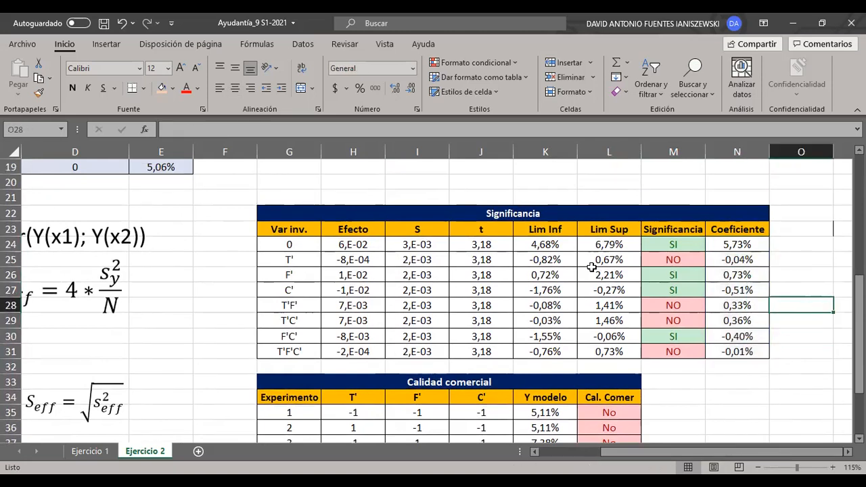
scroll(637, 251, left, 3)
drag(474, 334, 741, 335)
scroll(324, 330, down, 4)
drag(736, 246, 739, 352)
click(365, 294)
- Compare the 0 row with the T' row in the Significancia table, and check the T' significance formula in M25
drag(302, 246, 750, 248)
drag(295, 261, 176, 273)
click(655, 395)
click(714, 380)
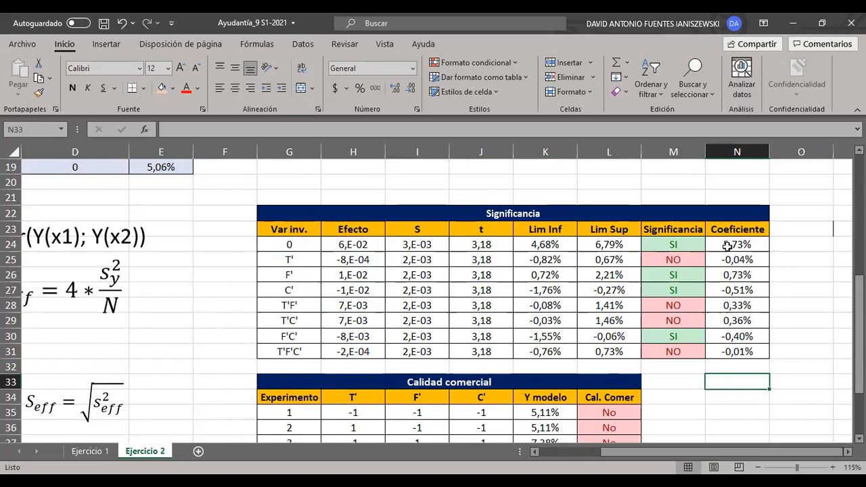
click(700, 264)
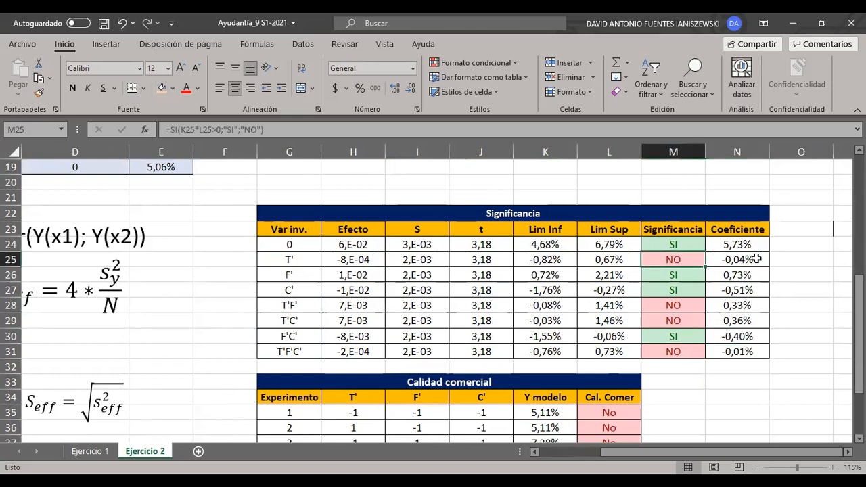
click(795, 270)
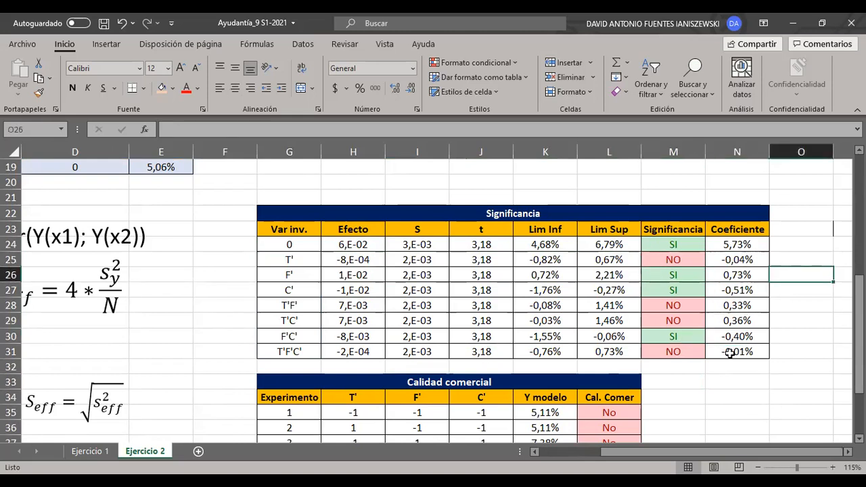
scroll(729, 353, down, 1)
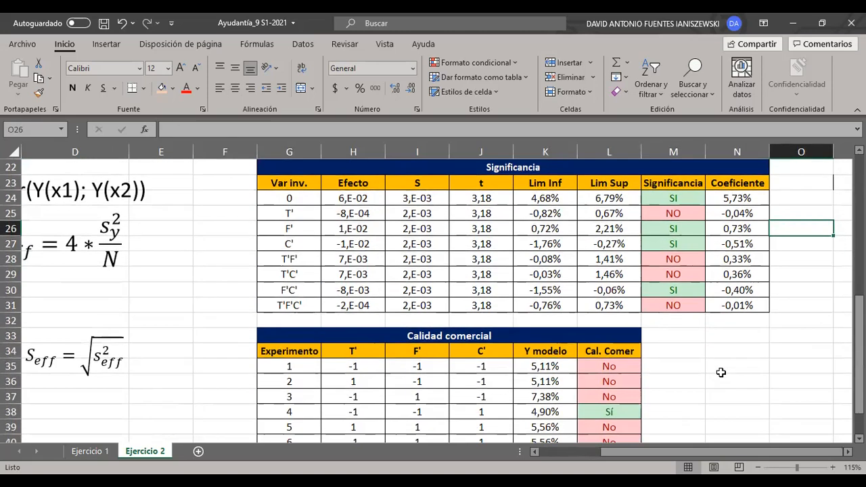
click(714, 467)
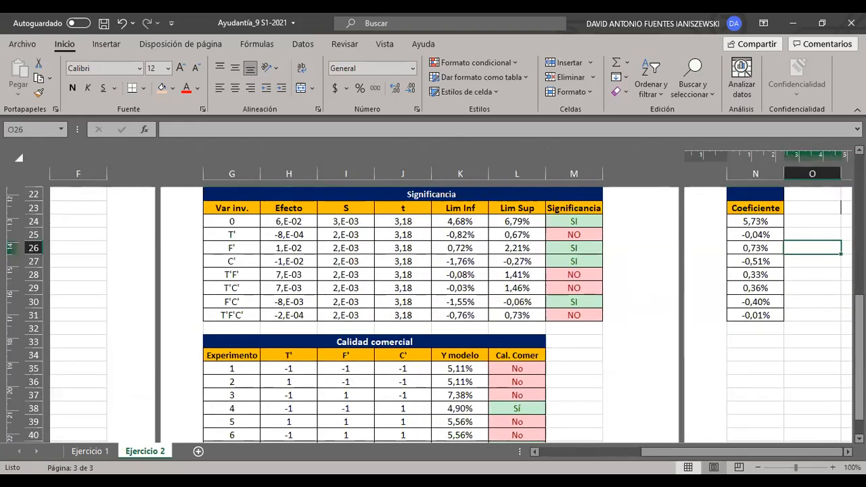
click(688, 467)
scroll(616, 379, up, 3)
scroll(616, 379, left, 4)
scroll(611, 411, down, 5)
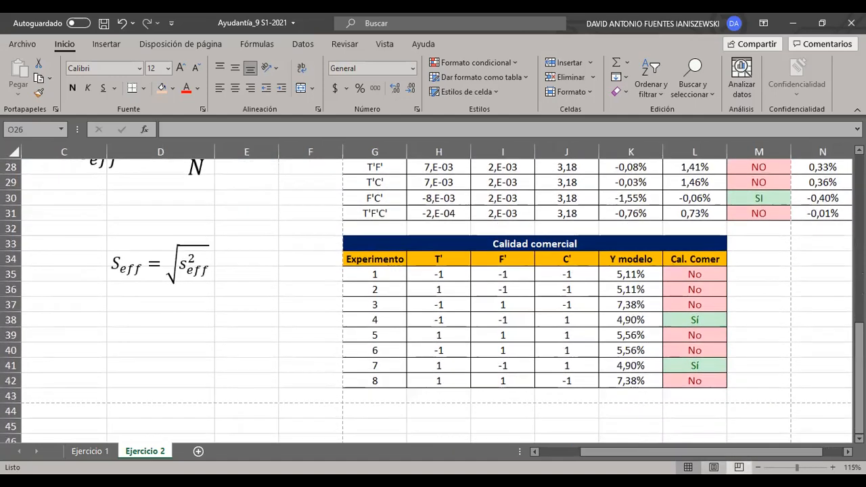
scroll(693, 355, right, 1)
scroll(693, 355, up, 1)
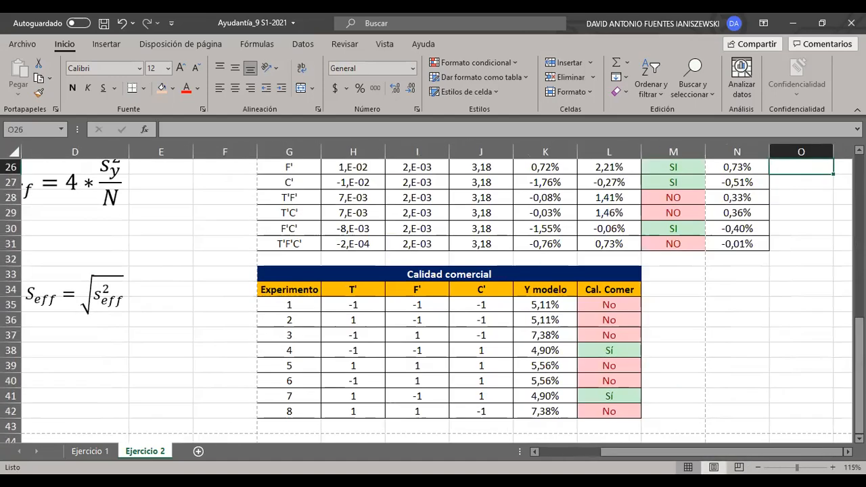
- Examine the whole Calidad comercial table in G33:L42, with its coded factors, Y modelo and Cal. Comer columns
click(694, 354)
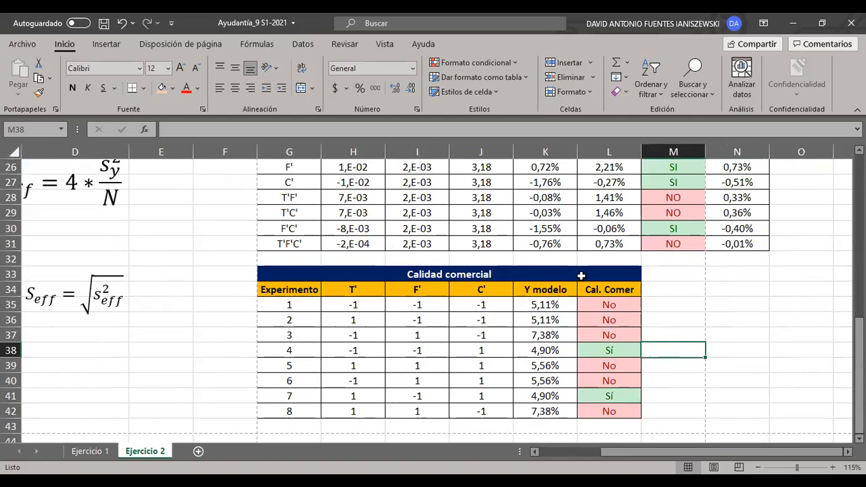
click(670, 305)
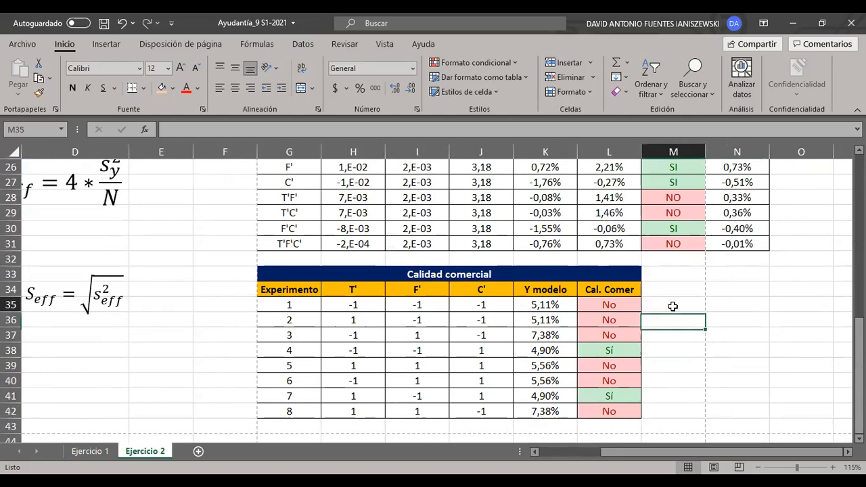
scroll(655, 290, up, 2)
scroll(658, 304, left, 2)
scroll(670, 335, down, 2)
scroll(681, 367, left, 1)
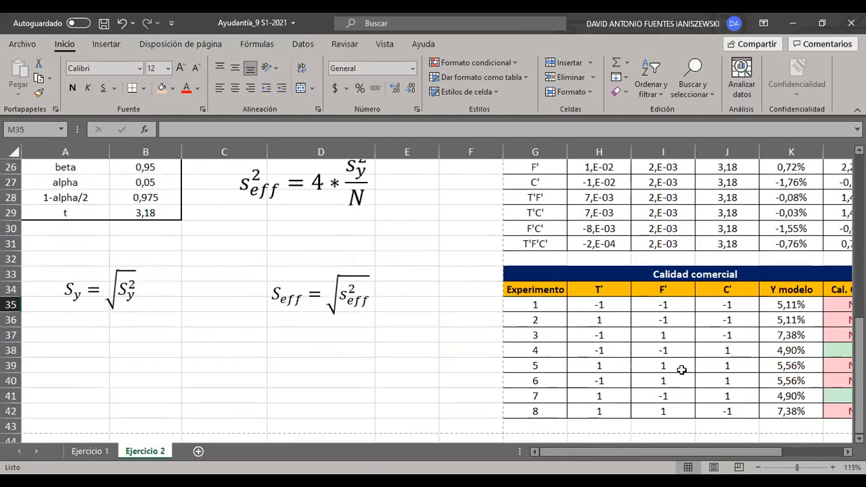
scroll(704, 298, right, 2)
drag(700, 277, 444, 410)
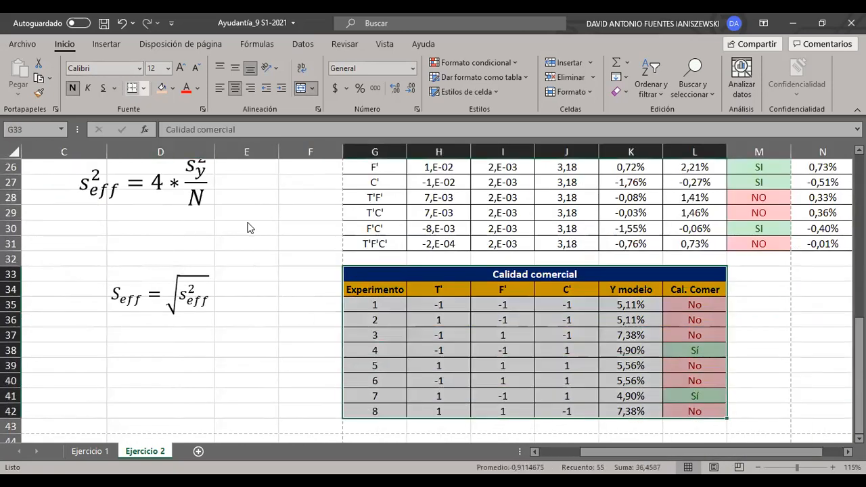
click(761, 333)
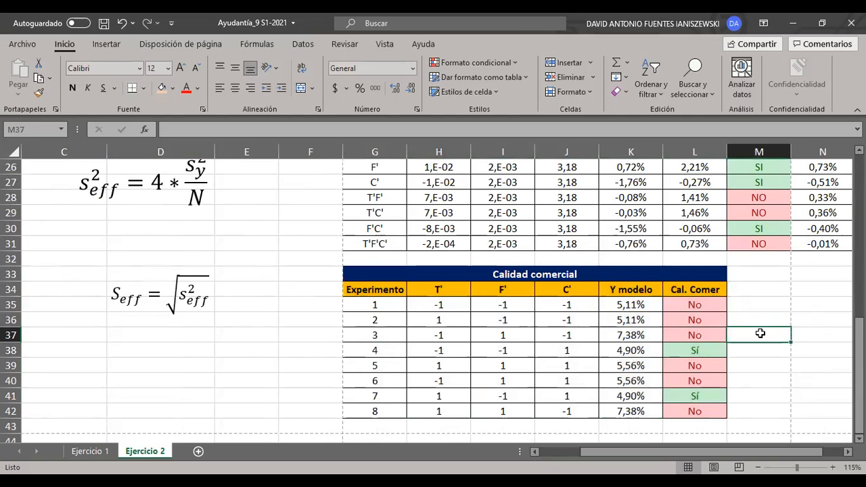
- Compare the original experiment table's coded factor levels with those listed in the Calidad comercial table
scroll(572, 335, up, 8)
scroll(525, 320, left, 1)
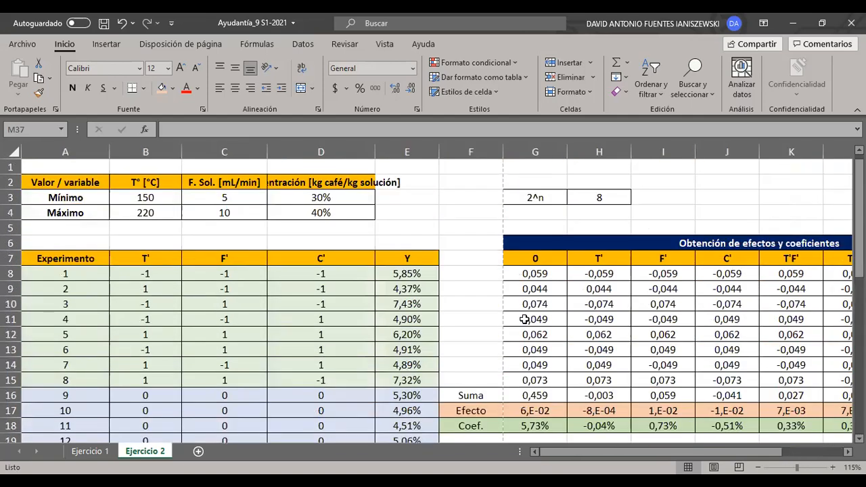
scroll(361, 248, down, 6)
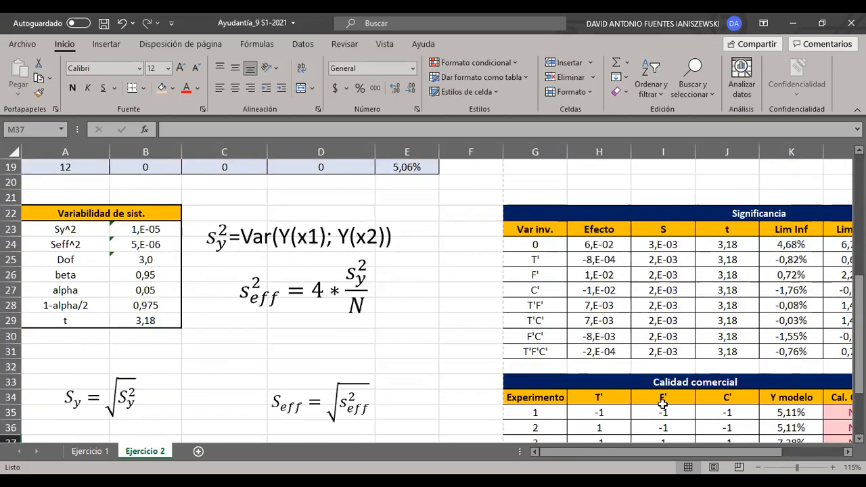
scroll(770, 354, down, 3)
scroll(770, 354, right, 1)
click(772, 292)
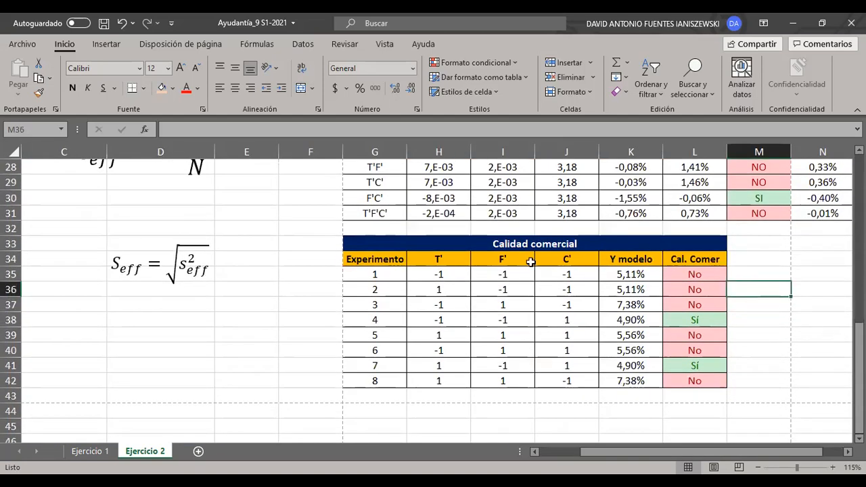
- Compare the Y modelo formula of experiment 1 in K35 with its experimental Y entry in E8
click(629, 267)
scroll(687, 305, up, 1)
scroll(686, 304, left, 1)
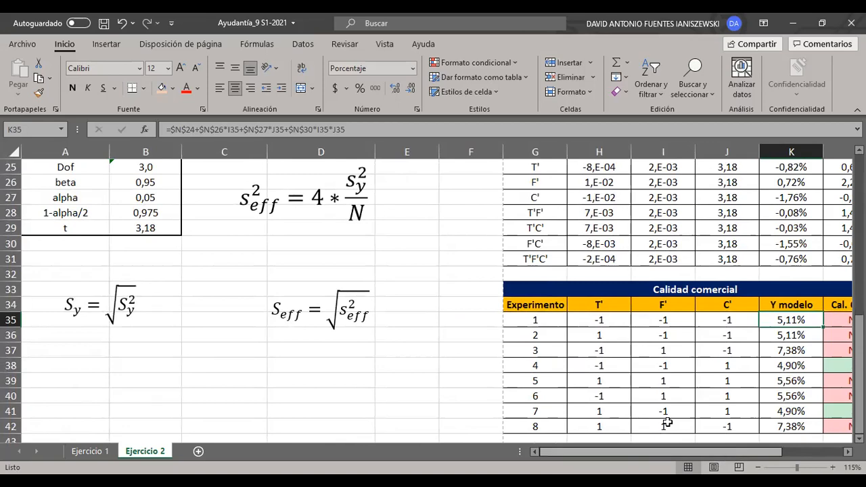
scroll(668, 422, up, 8)
click(416, 275)
click(332, 134)
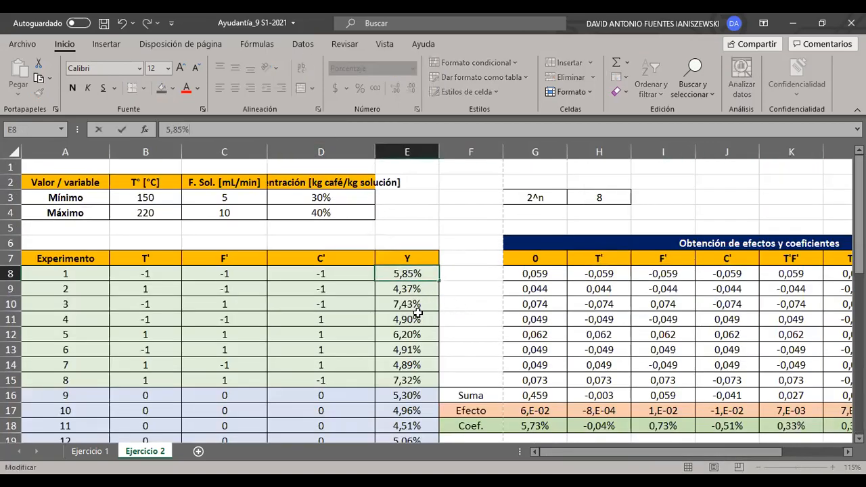
scroll(418, 313, down, 6)
click(761, 412)
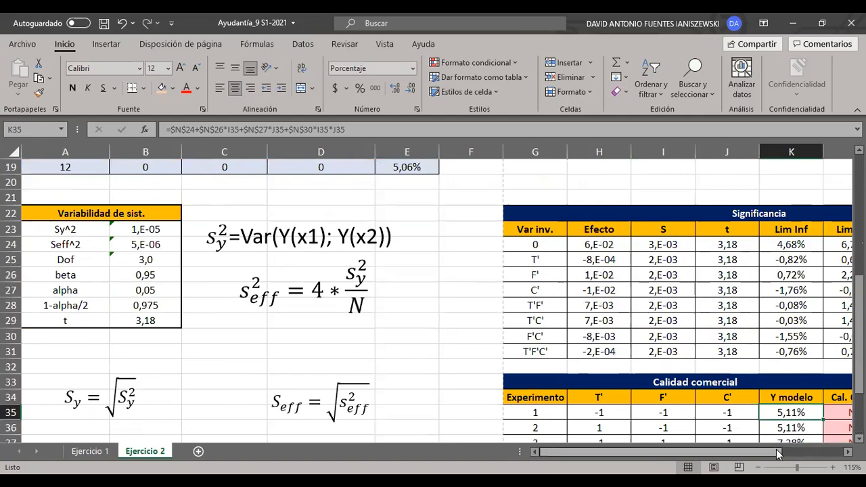
- Trace the coefficient and factor cells referenced by the Y modelo formula in K35, leaving the formula as it is
drag(779, 453, 800, 452)
scroll(717, 383, down, 2)
mouse_move(737, 451)
mouse_down()
mouse_move(777, 452)
mouse_move(704, 452)
mouse_move(723, 458)
mouse_up()
scroll(731, 377, up, 3)
click(445, 133)
drag(778, 459, 779, 459)
scroll(769, 402, down, 1)
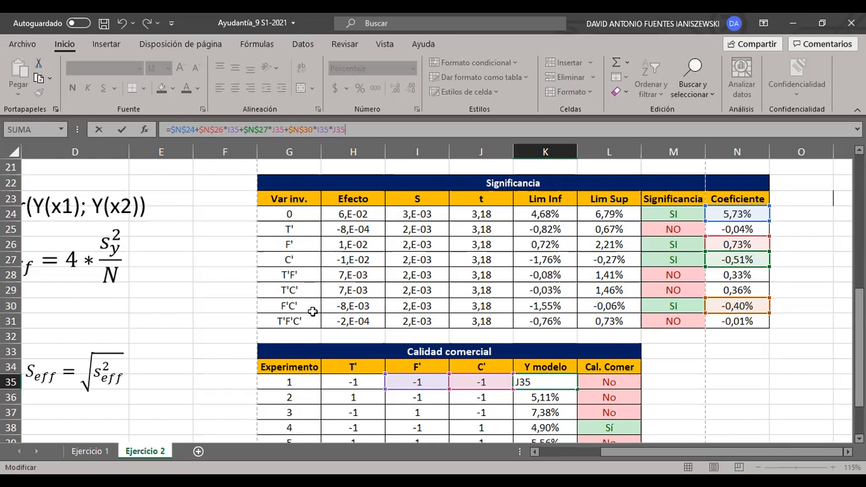
click(686, 358)
scroll(685, 358, down, 1)
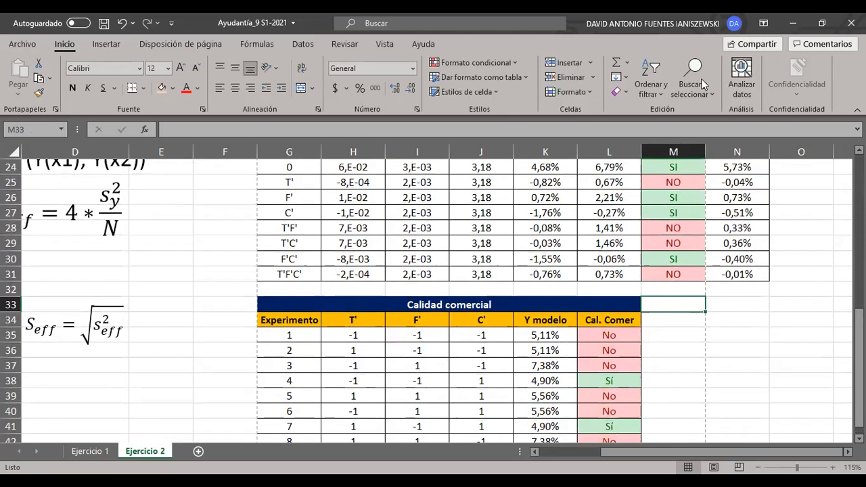
- Insert a text box with a new equation beside the Calidad comercial table, and widen the box to about column P
click(106, 44)
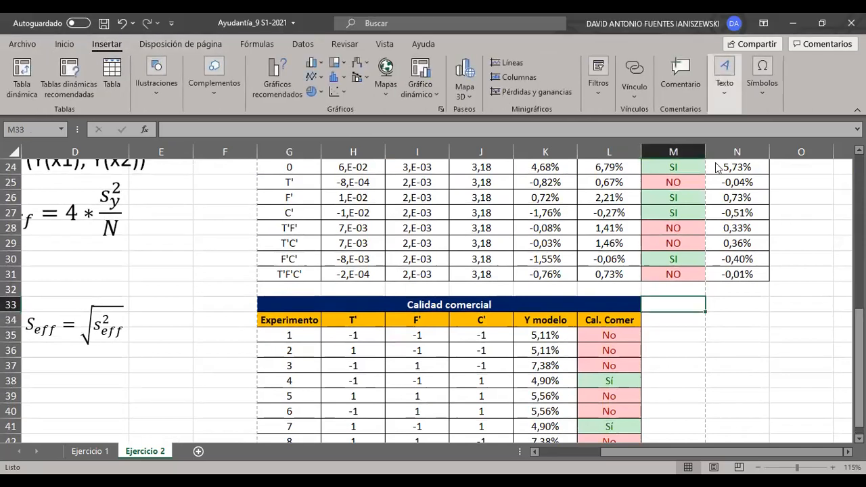
drag(666, 290, 824, 383)
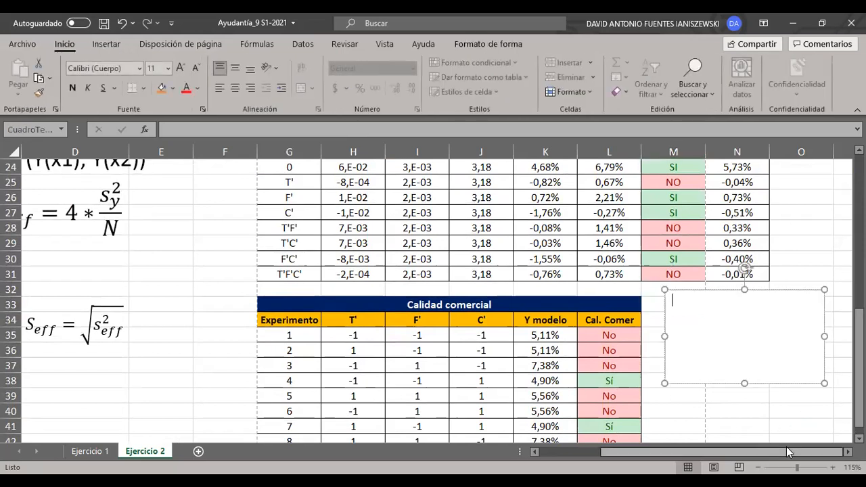
click(106, 44)
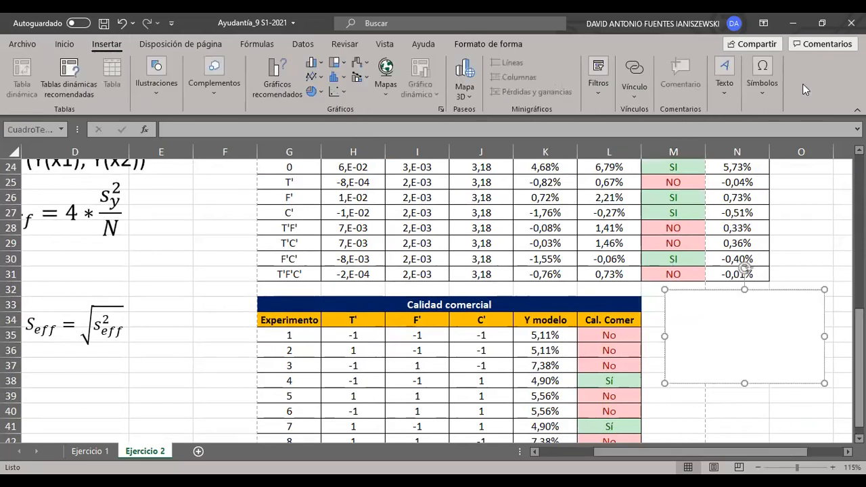
click(760, 87)
click(758, 135)
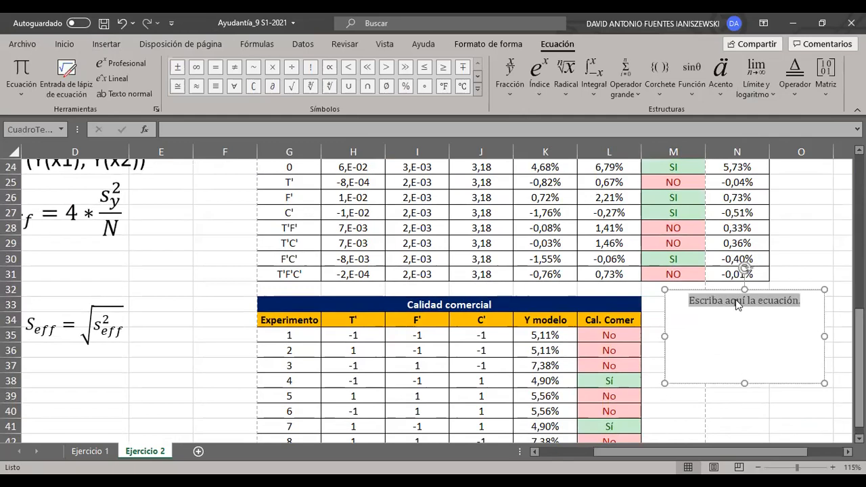
scroll(754, 458, up, 2)
scroll(754, 458, left, 2)
scroll(747, 456, right, 3)
scroll(747, 456, down, 1)
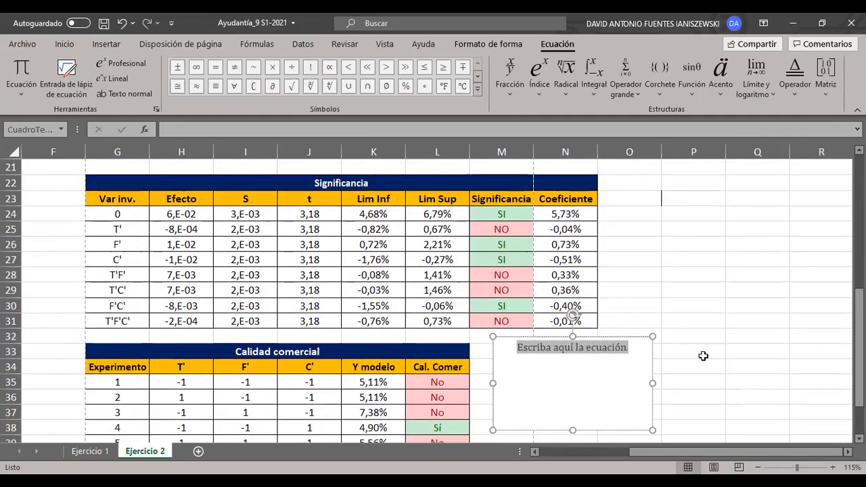
drag(650, 385, 737, 383)
- Write the model equation Y = 5,73% + 0,73% * F' − 0,51% * C' − 0,40% * F' * C' in the equation box
click(625, 352)
text(Y=)
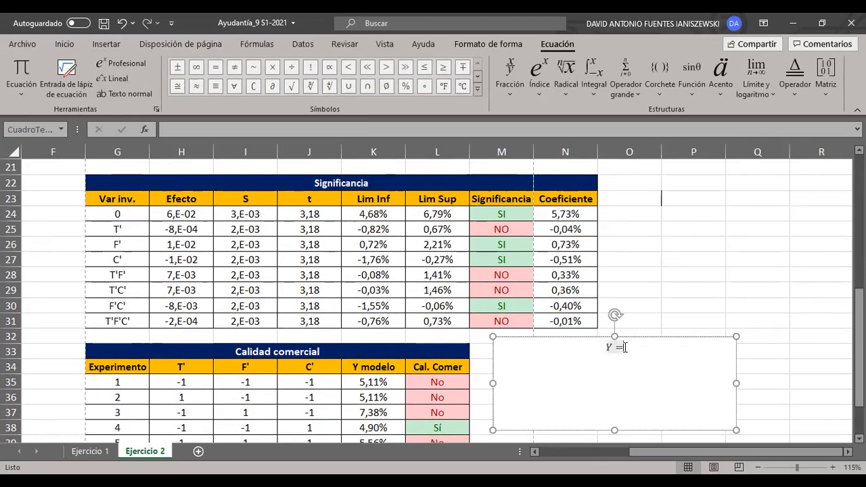
text(5,73%+0,73)
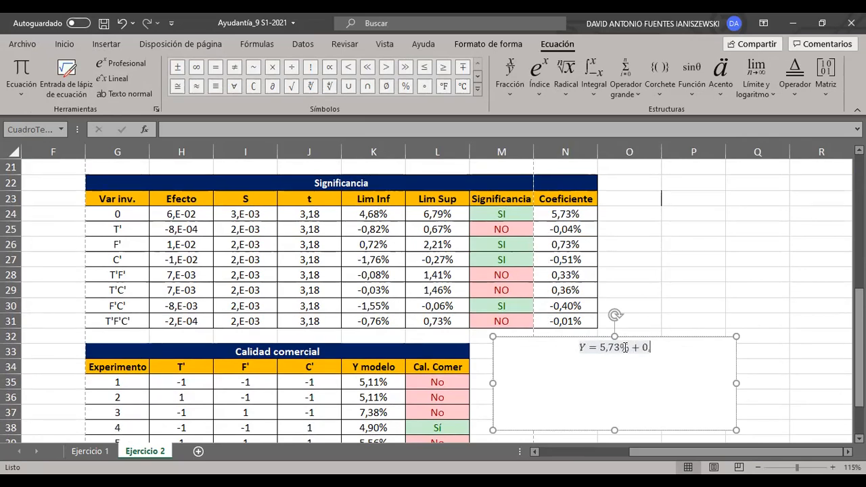
text(%*)
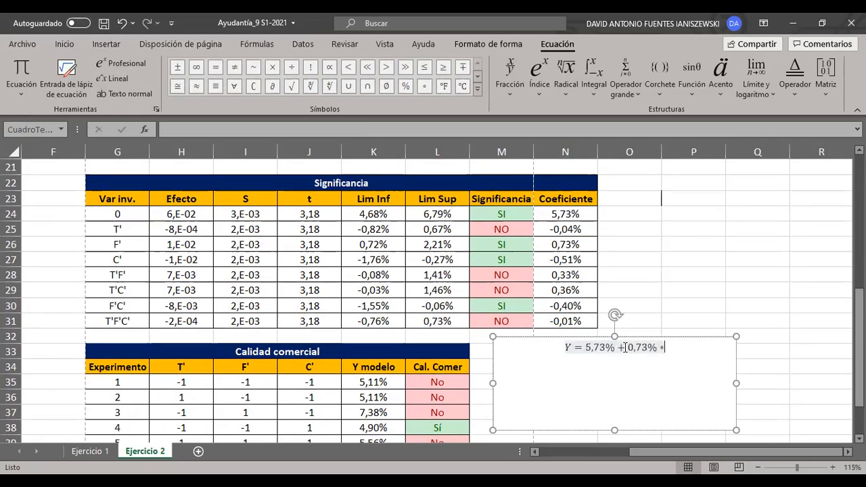
text(F')
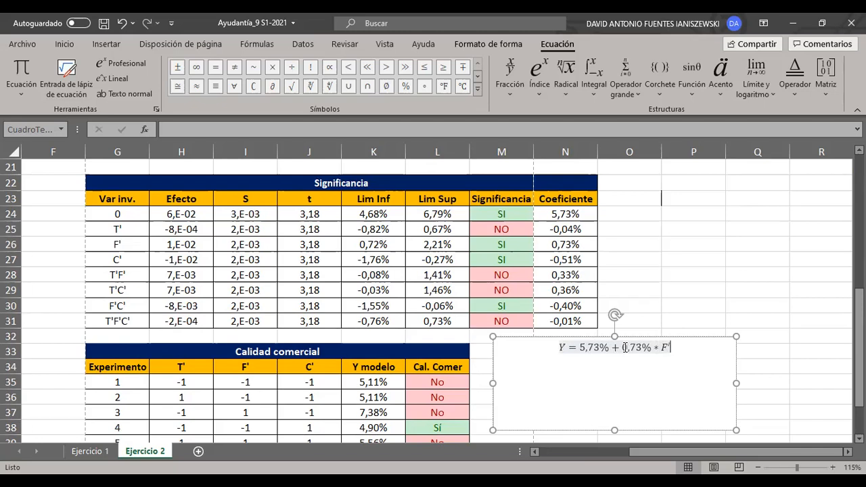
text(-0,51%*)
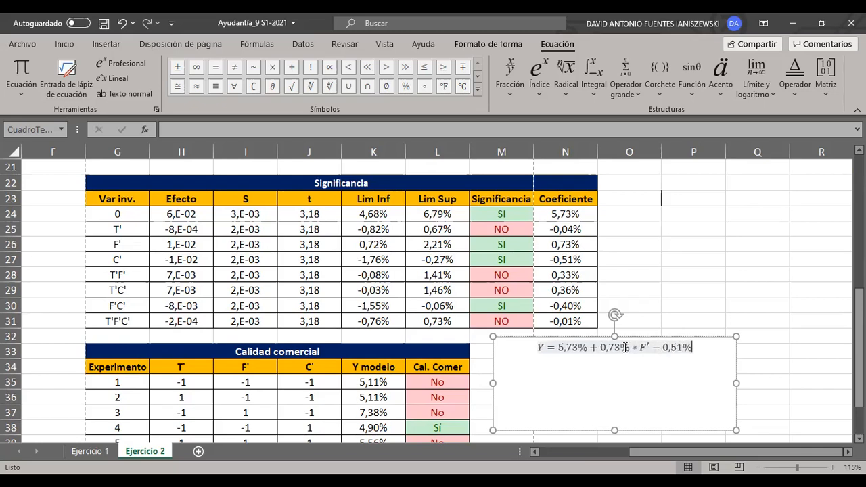
text(C)
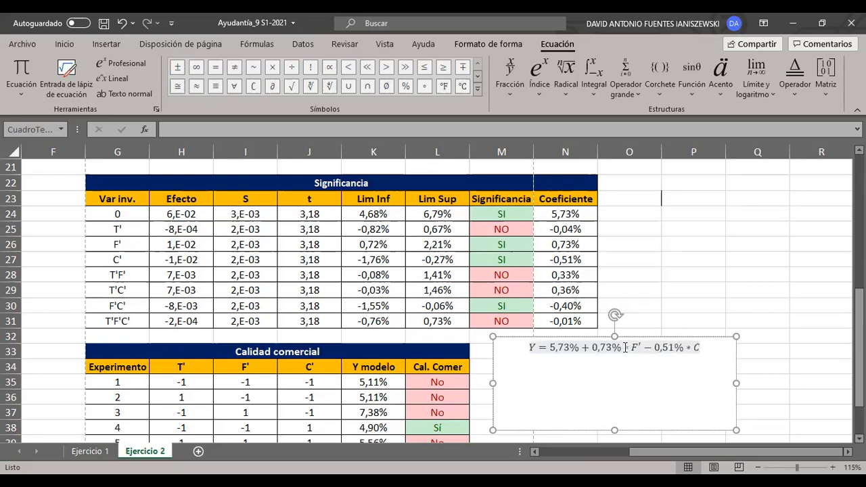
text('-0,40%*)
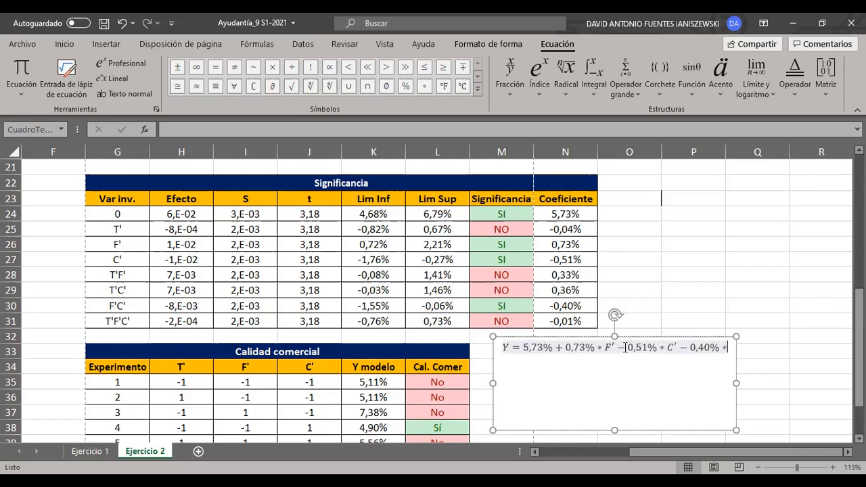
text(F' *C)
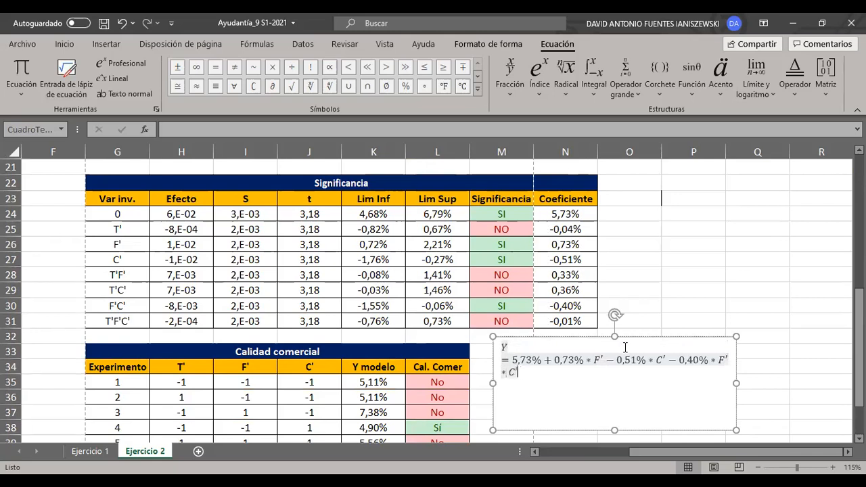
- Widen the equation box so the formula fits on one line, reduce its height, and place it beside the Calidad comercial data rows
drag(761, 386, 784, 385)
click(676, 249)
click(646, 343)
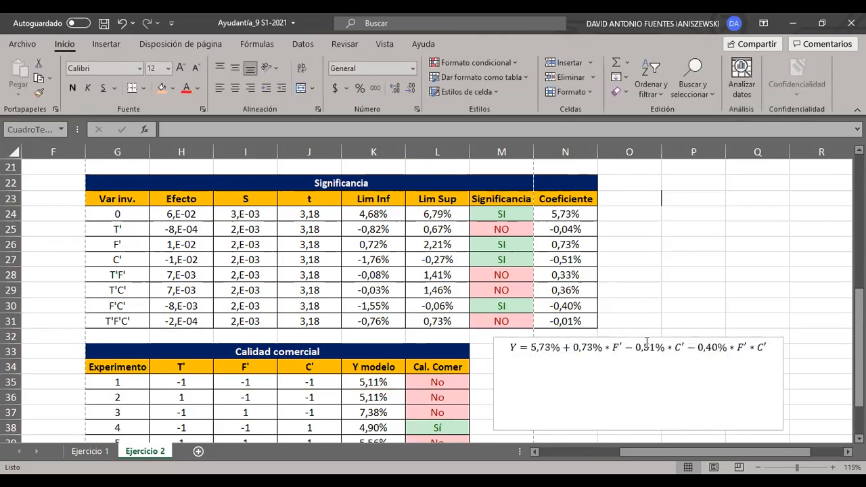
drag(639, 337, 672, 384)
click(664, 322)
click(670, 397)
click(673, 273)
drag(583, 231, 313, 230)
click(736, 322)
scroll(715, 324, down, 1)
scroll(638, 370, down, 2)
click(637, 370)
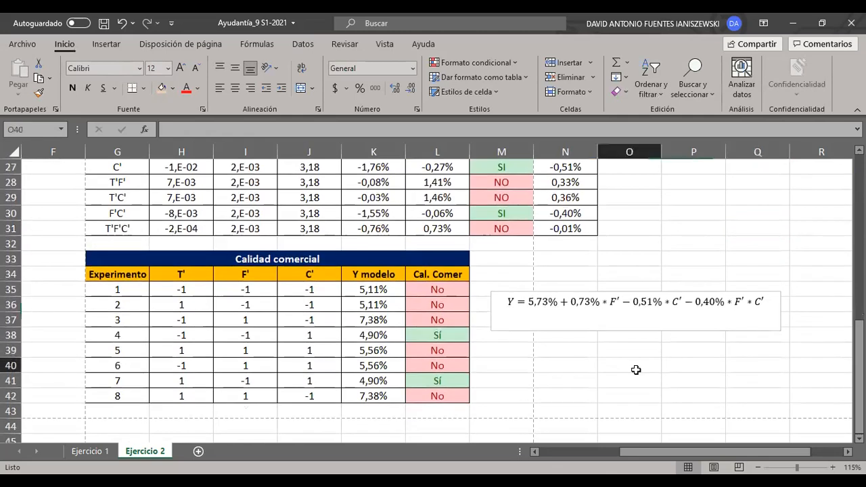
- Compare the written equation with experiment 1's factor levels and the coefficient cells referenced by the formula in K35
drag(509, 302, 763, 319)
click(567, 260)
drag(303, 292, 203, 292)
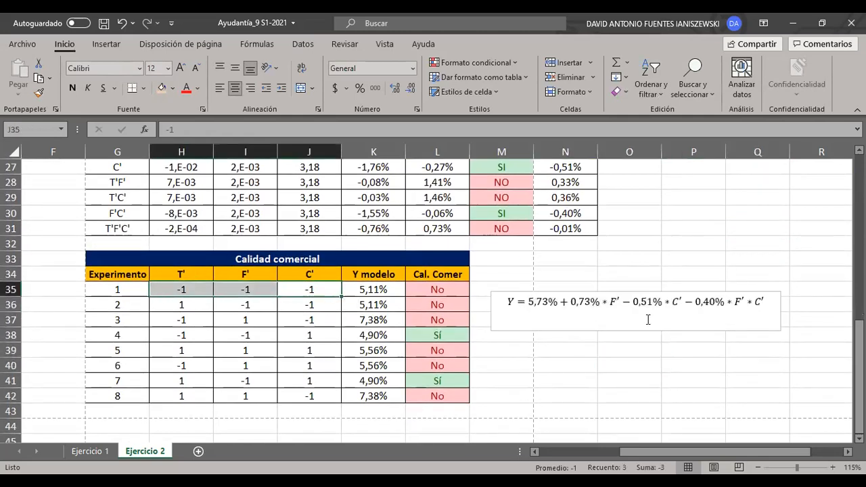
click(559, 276)
click(343, 291)
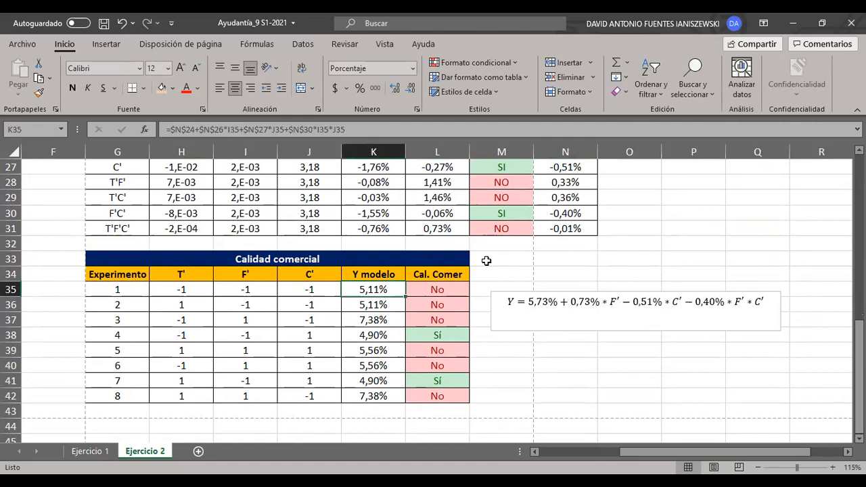
key(F2)
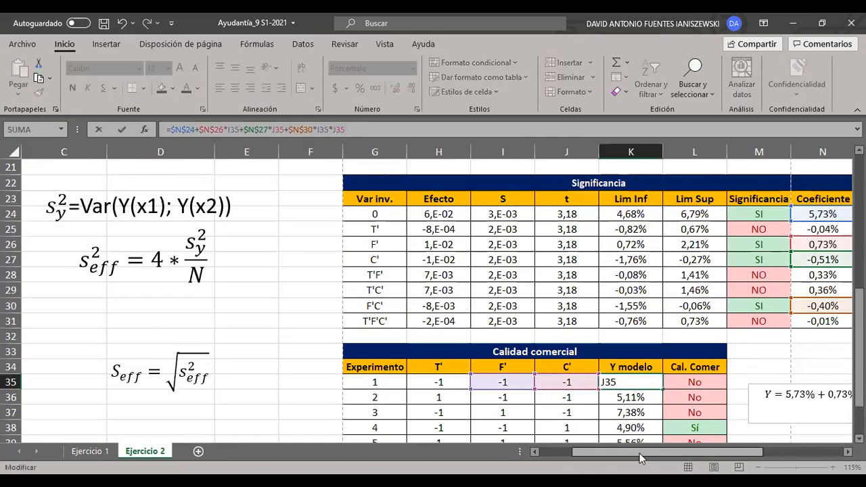
drag(639, 454, 704, 452)
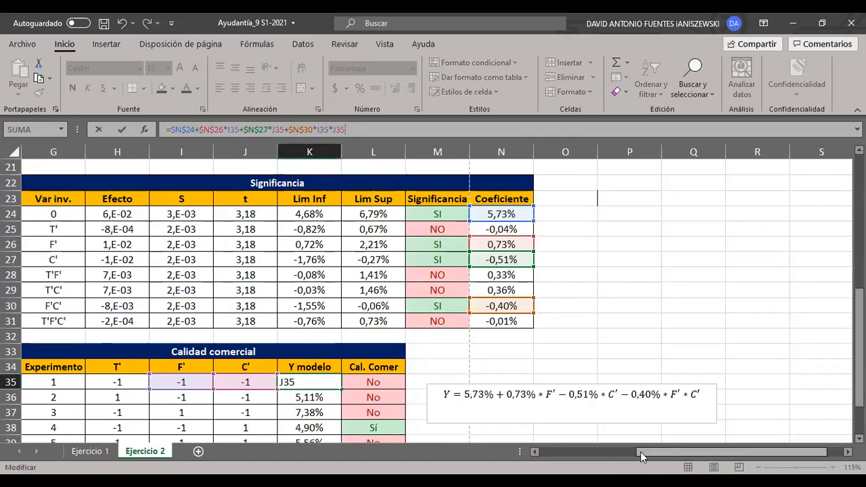
drag(641, 453, 625, 453)
scroll(395, 368, down, 1)
click(609, 414)
scroll(610, 406, down, 1)
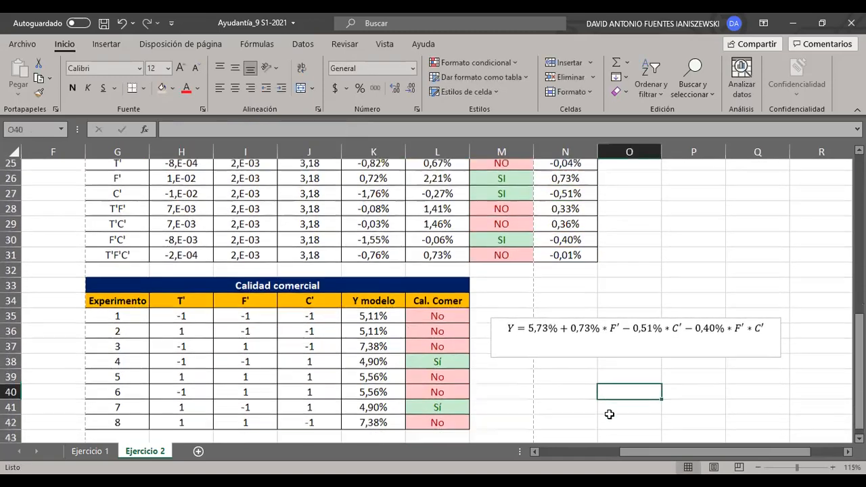
- Review the Y modelo values of experiments 1 to 8 and the condition in L35's Cal. Comer formula, leaving it as it is
drag(379, 289, 379, 396)
click(502, 380)
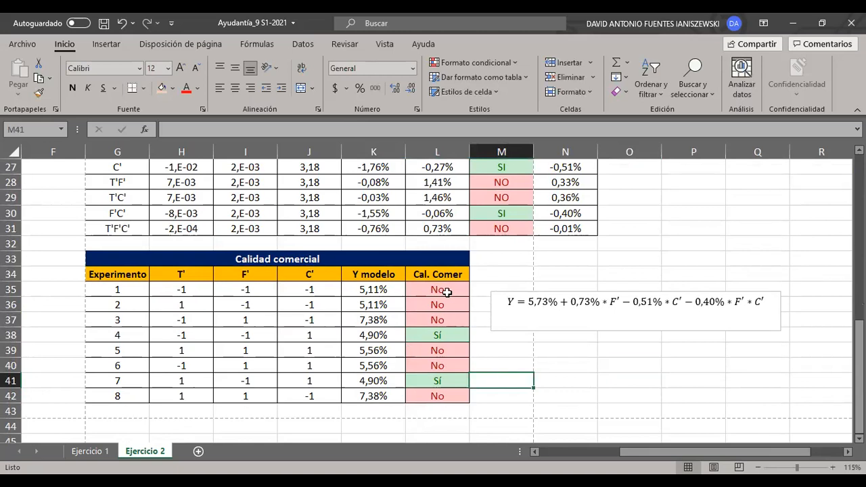
click(443, 290)
click(262, 135)
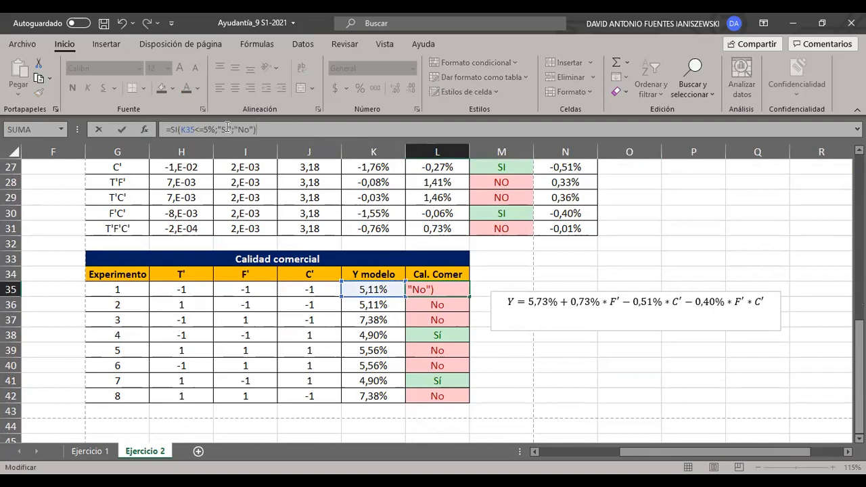
key(Escape)
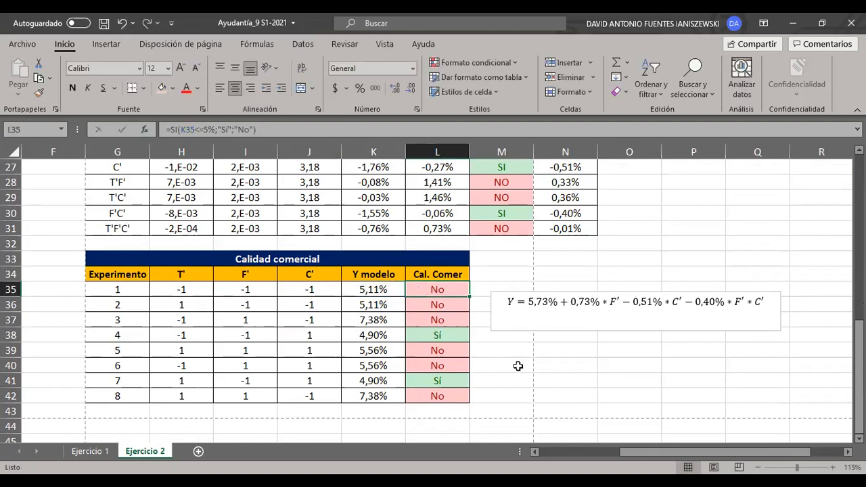
click(530, 371)
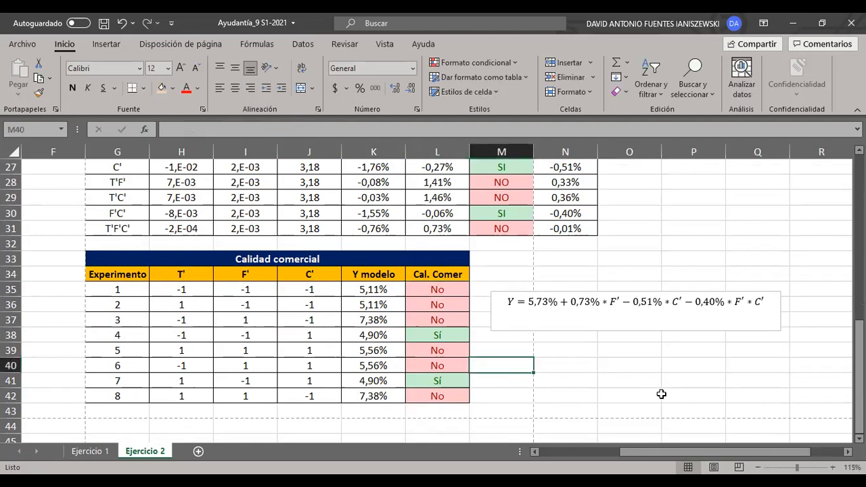
- Shade experiments 4 and 7 in the Calidad comercial table with the same light green fill, from Experimento through Y modelo
drag(375, 333, 117, 335)
click(173, 88)
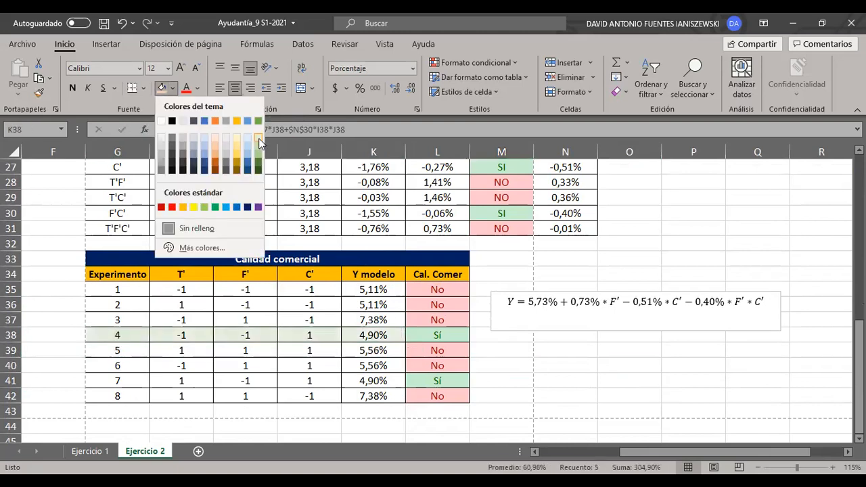
drag(382, 379, 124, 378)
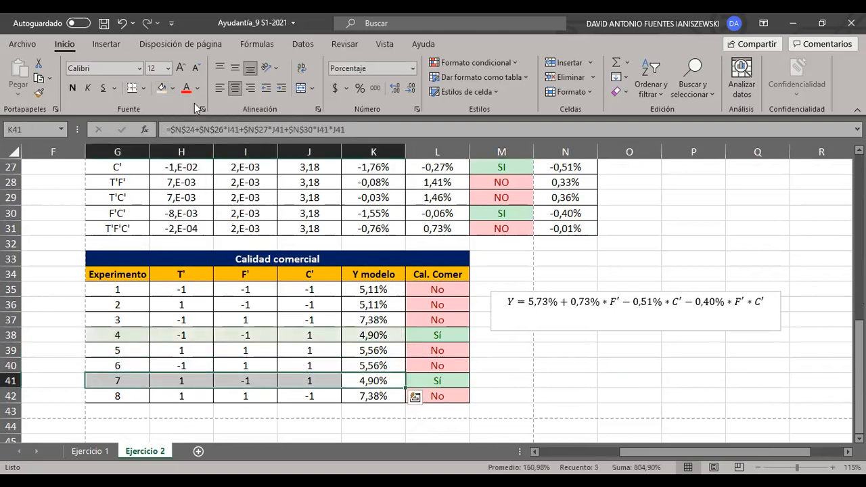
click(172, 88)
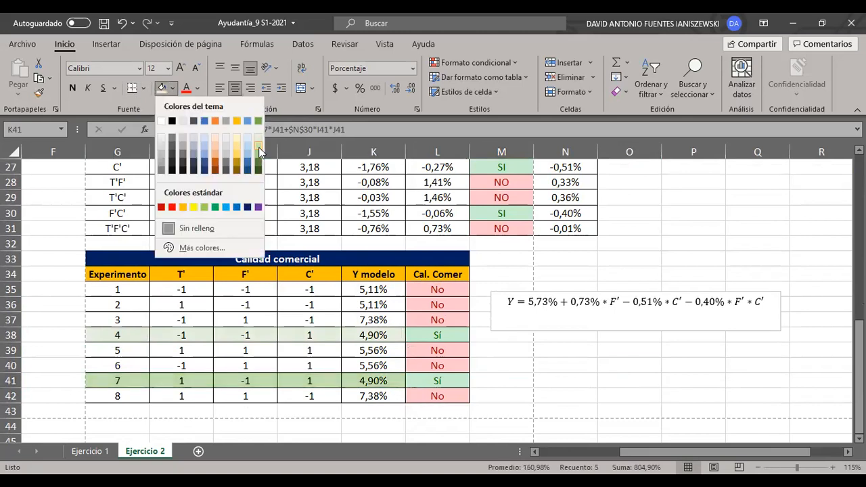
drag(379, 335, 118, 336)
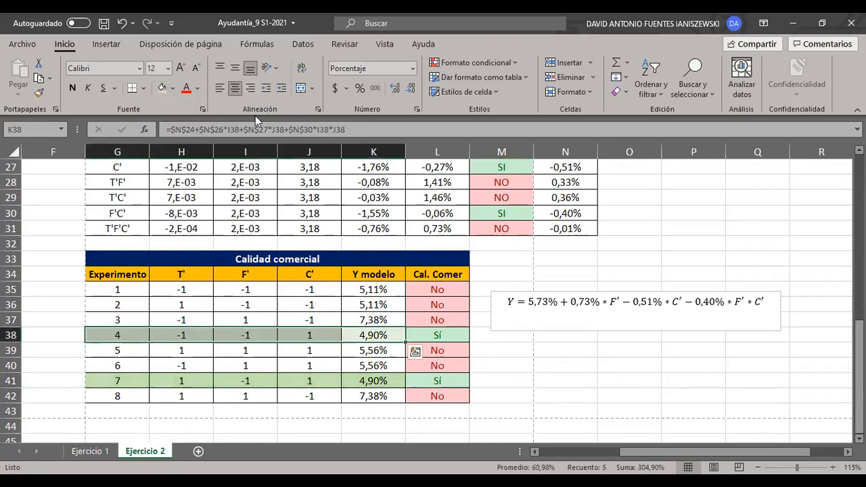
- Compare the C', F' and T' levels of the highlighted experiments 4 and 7
click(306, 335)
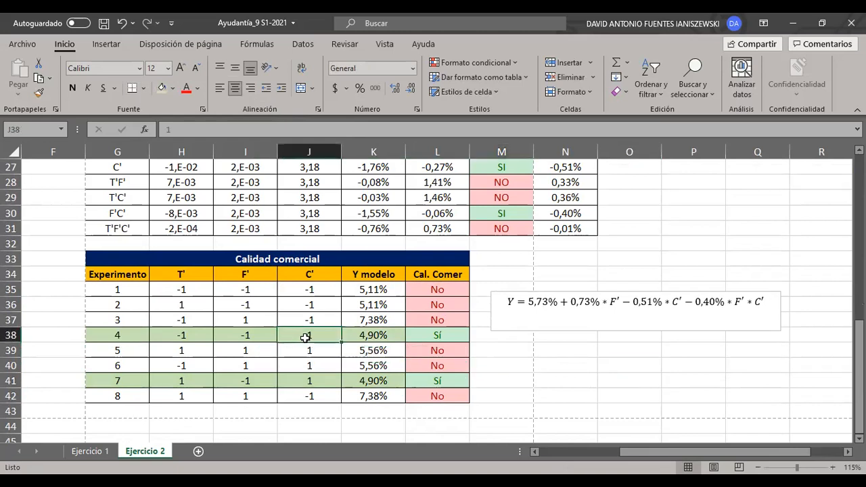
click(324, 380)
click(262, 336)
click(247, 381)
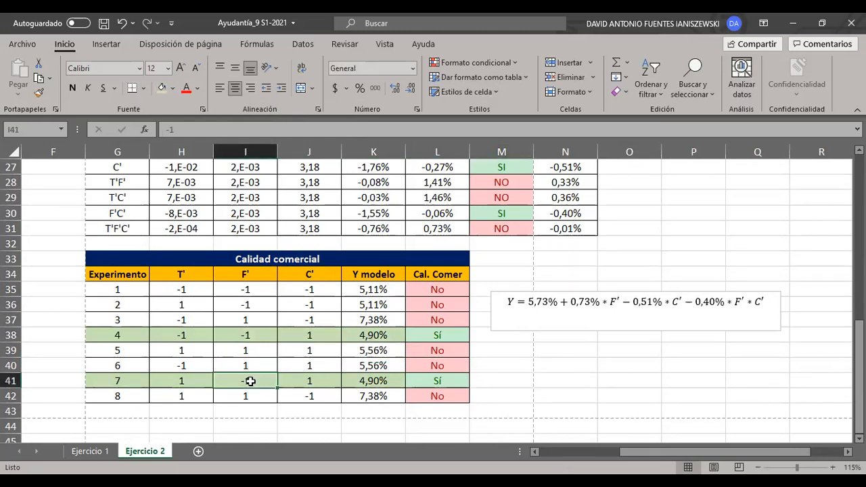
click(195, 381)
click(185, 335)
click(180, 382)
click(207, 338)
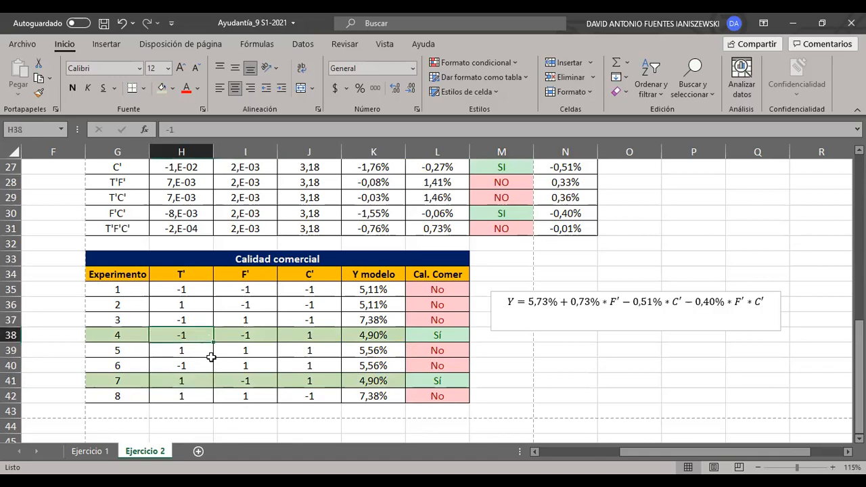
- Check the T' row of the Significancia table against the highlighted rows of experiments 4 and 7
scroll(212, 357, up, 2)
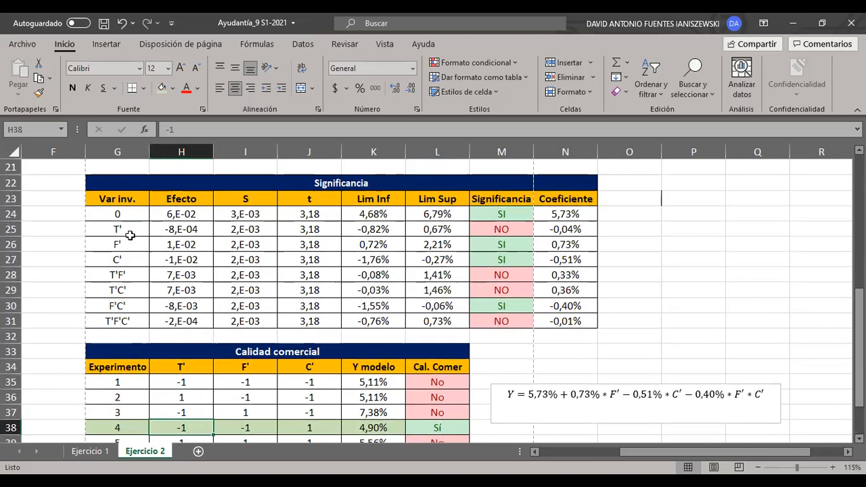
drag(130, 236, 561, 228)
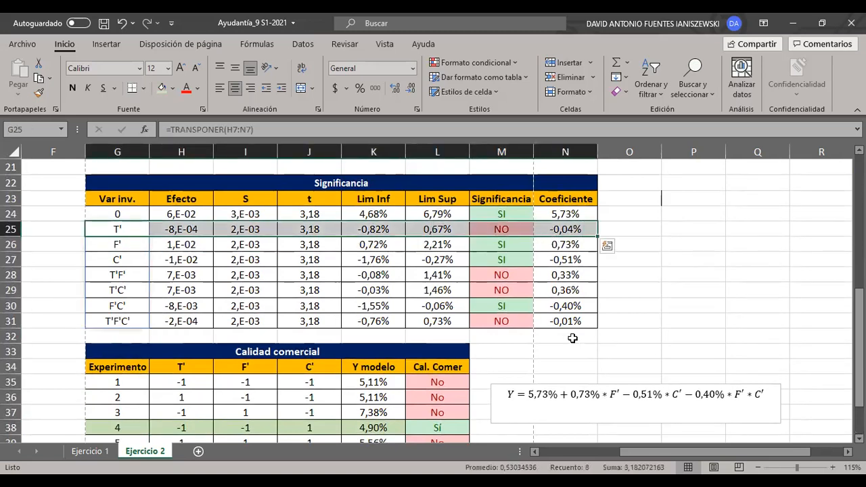
scroll(572, 338, down, 1)
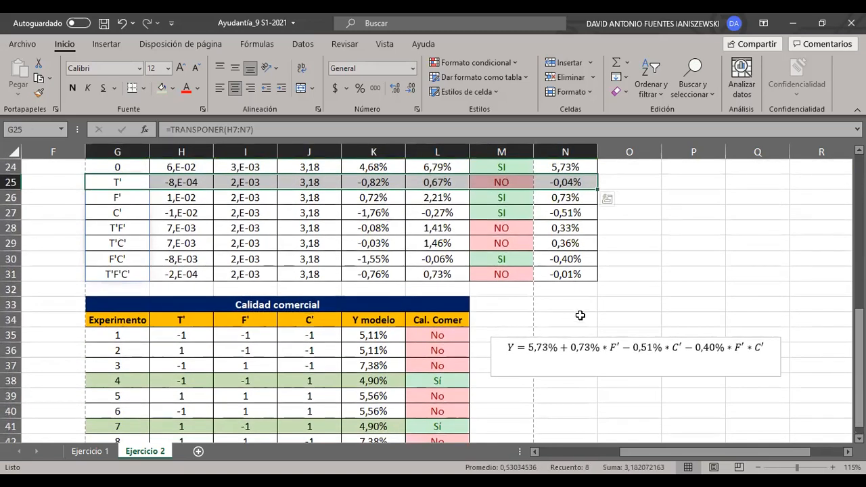
scroll(580, 315, down, 1)
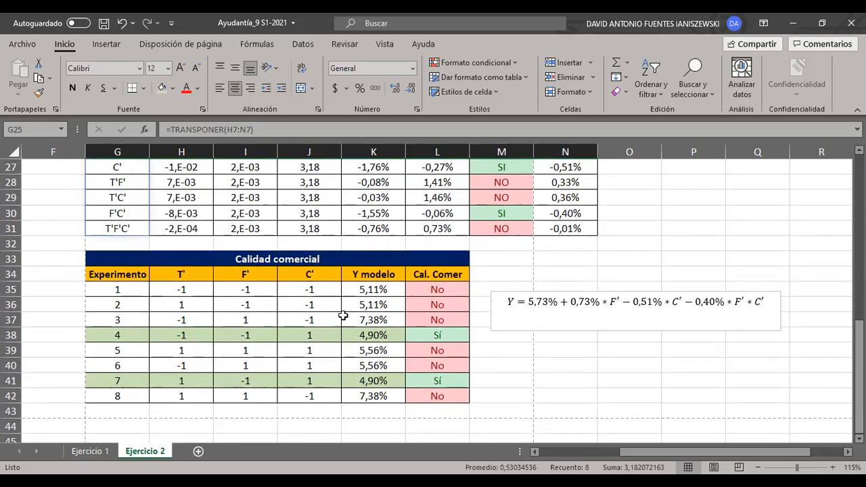
drag(439, 337, 122, 335)
drag(117, 376, 456, 385)
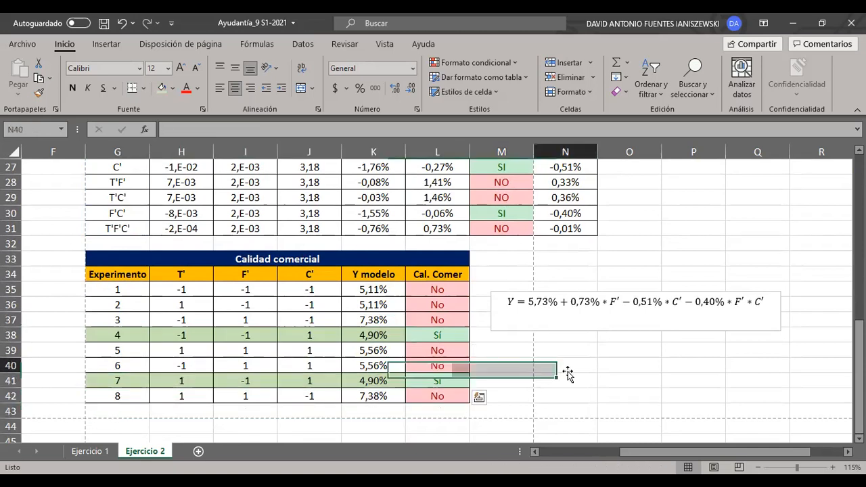
drag(568, 372, 568, 372)
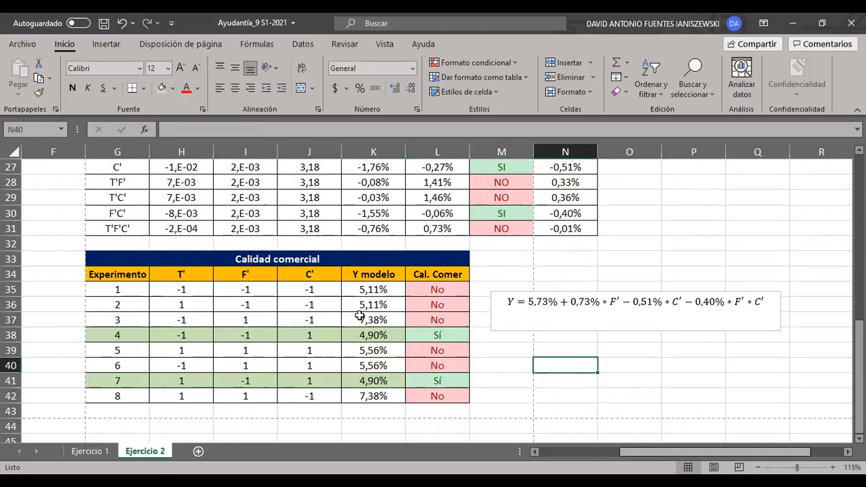
- Widen column D so the full Concentración [kg café/kg solución] header fits above the minimum and maximum values
scroll(359, 316, up, 9)
scroll(360, 316, left, 3)
click(447, 228)
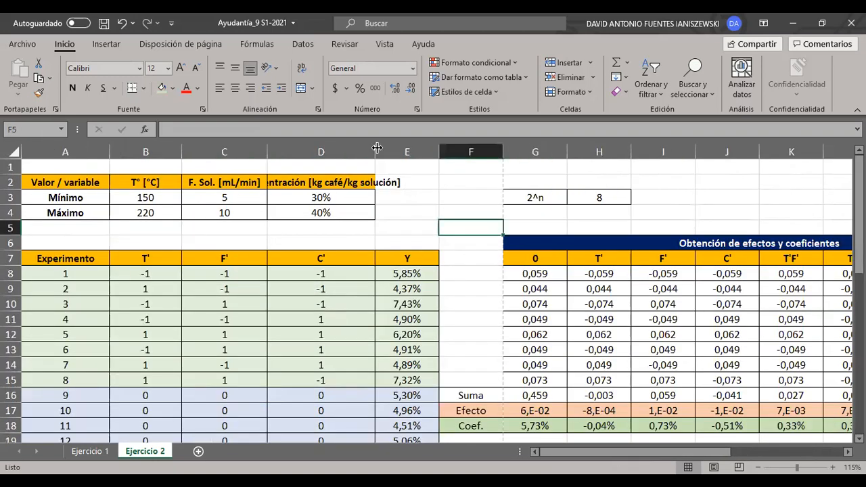
drag(377, 149, 425, 160)
click(359, 227)
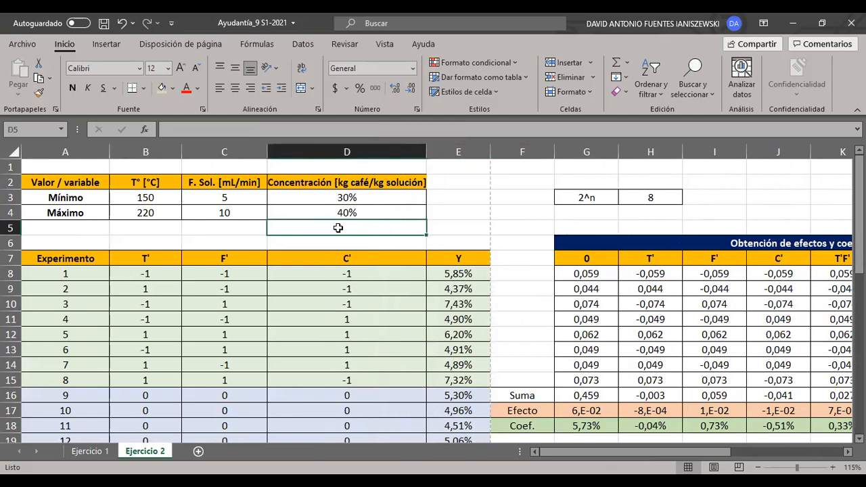
scroll(526, 282, down, 9)
mouse_move(576, 452)
mouse_down()
mouse_move(605, 450)
mouse_move(591, 446)
mouse_up()
scroll(420, 342, up, 9)
click(465, 230)
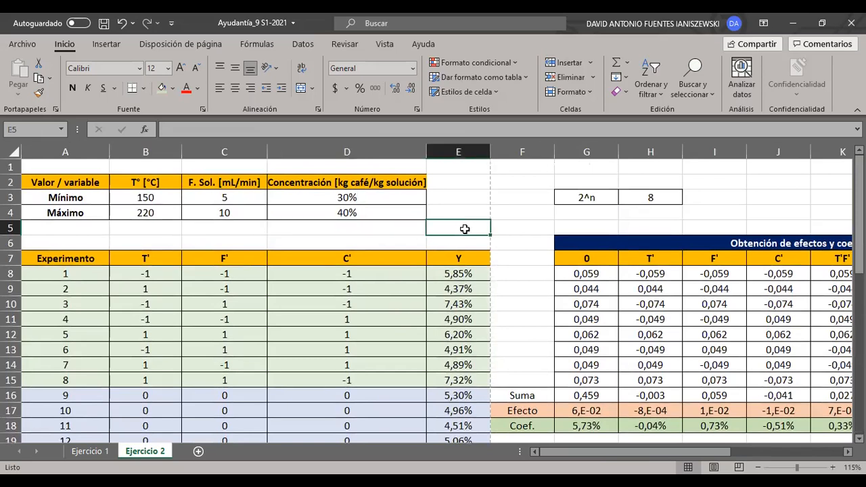
- Examine the maximum Concentración, the minimum F. Sol. and both T° limits in the Valor / variable table
click(402, 214)
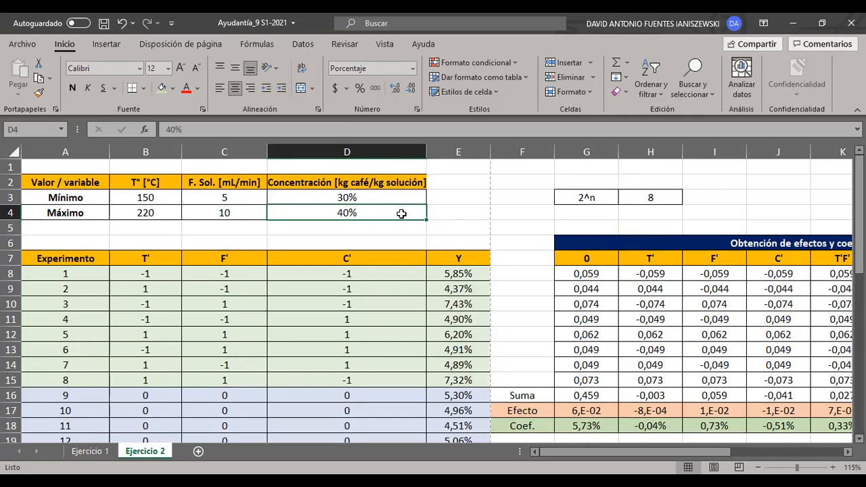
scroll(579, 309, down, 3)
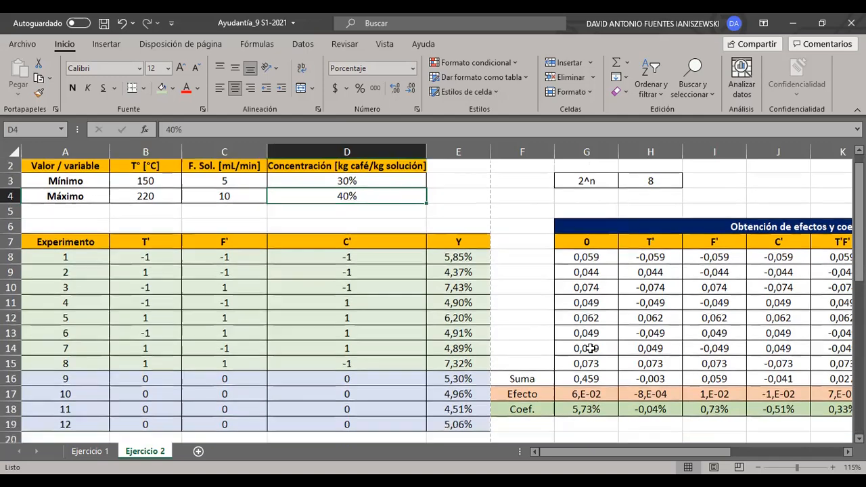
scroll(616, 413, down, 4)
scroll(664, 417, up, 7)
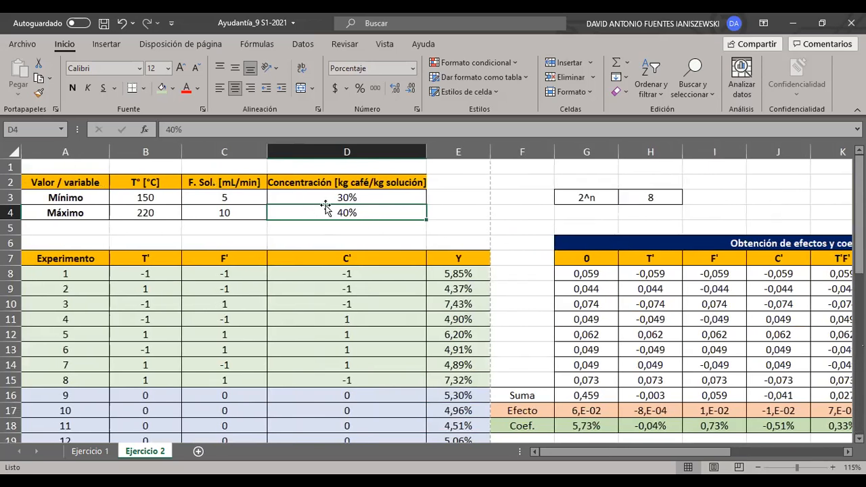
click(237, 199)
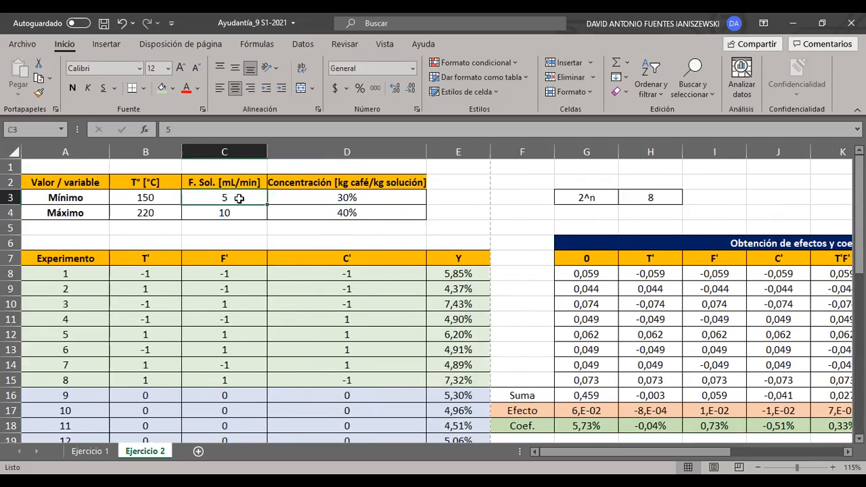
click(476, 209)
drag(171, 201, 166, 216)
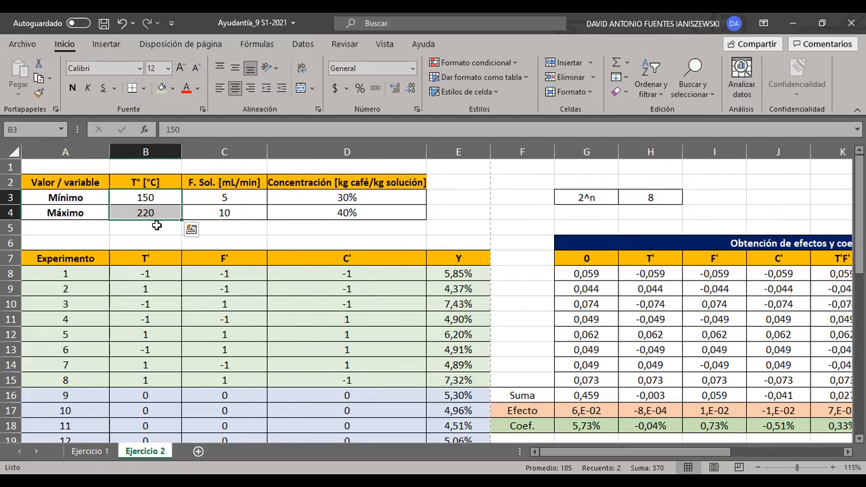
- Review the Calidad comercial table and the Y model equation, and return to the Valor / variable table
scroll(405, 236, down, 3)
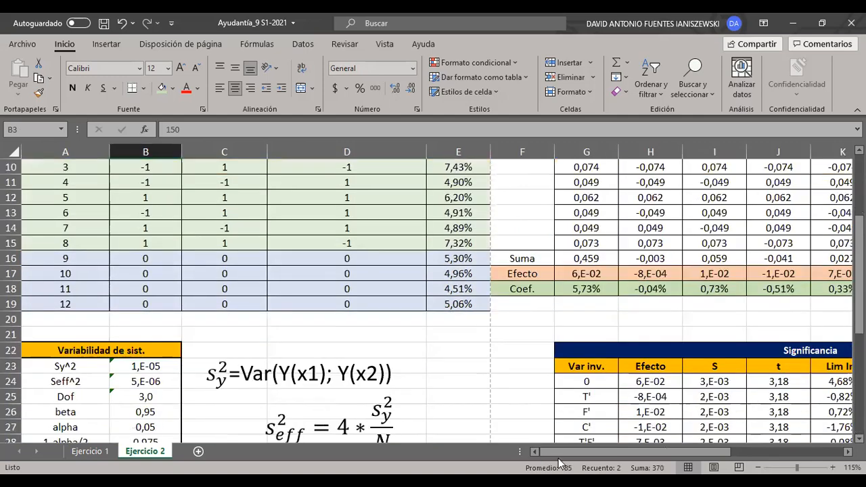
scroll(573, 329, down, 6)
scroll(572, 330, right, 3)
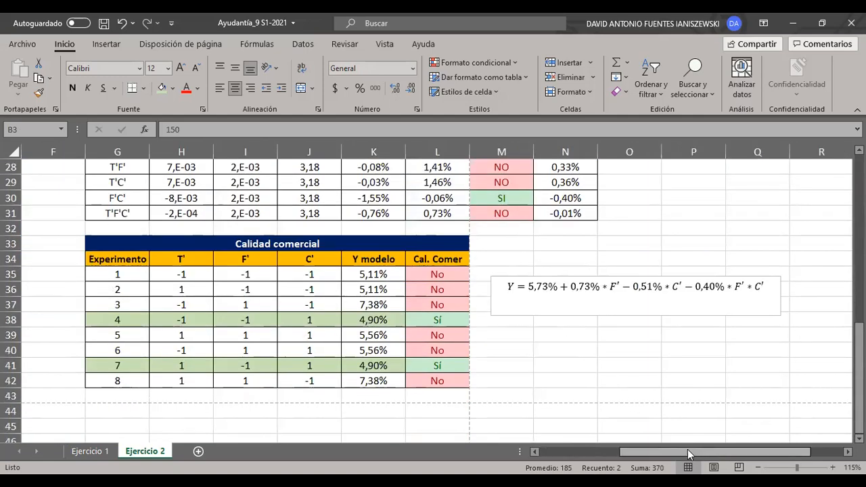
drag(691, 452, 608, 452)
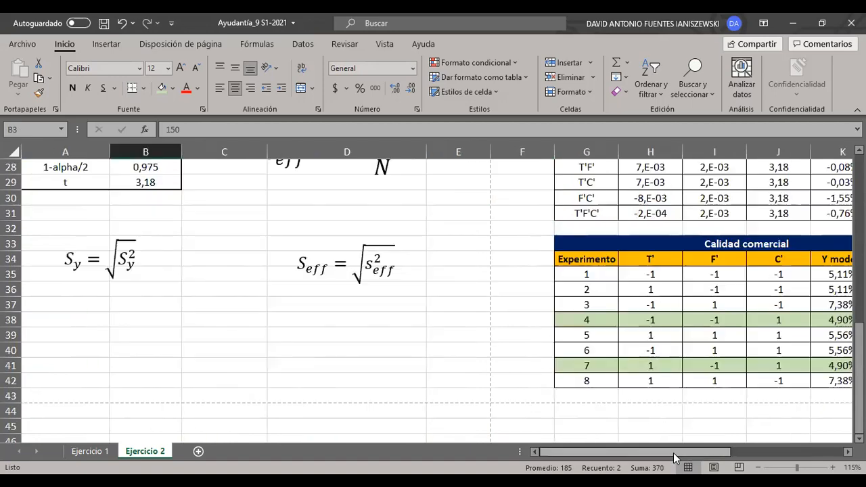
drag(675, 452, 707, 453)
scroll(658, 392, up, 9)
scroll(658, 392, left, 2)
click(480, 218)
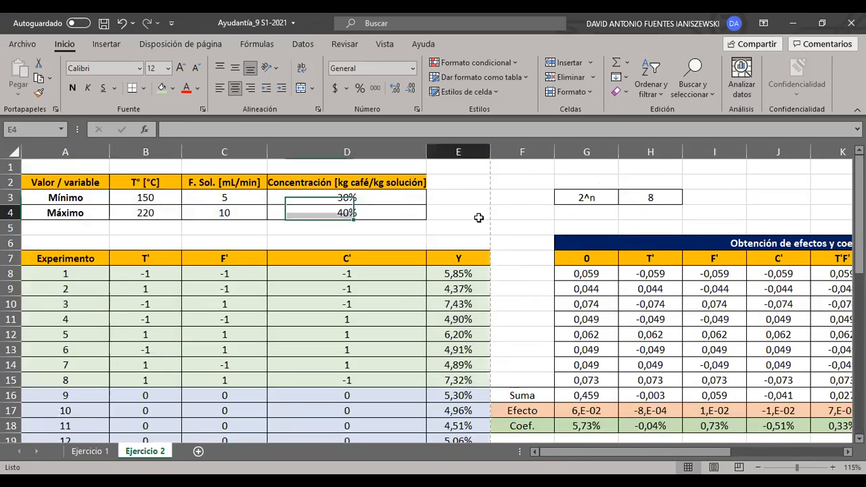